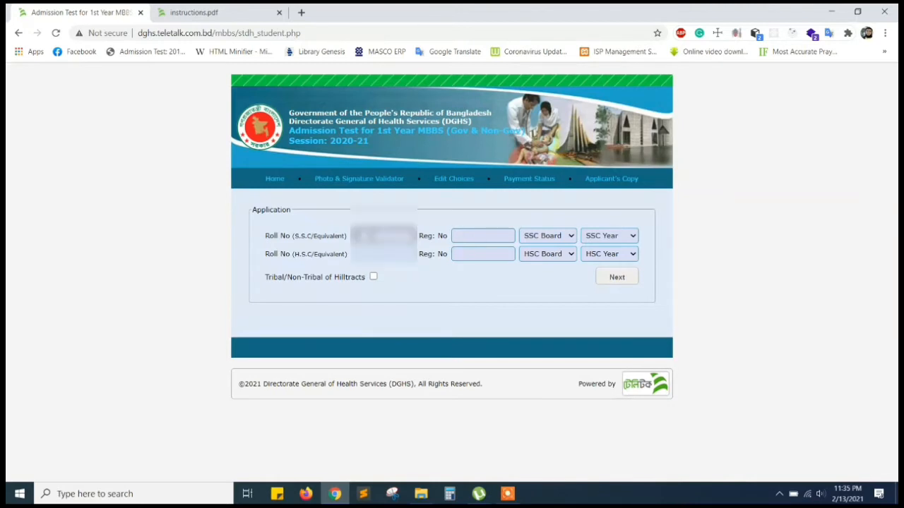
Enter the applicant's SSC roll number and HSC roll number on the login form.
text(12345)
click(382, 255)
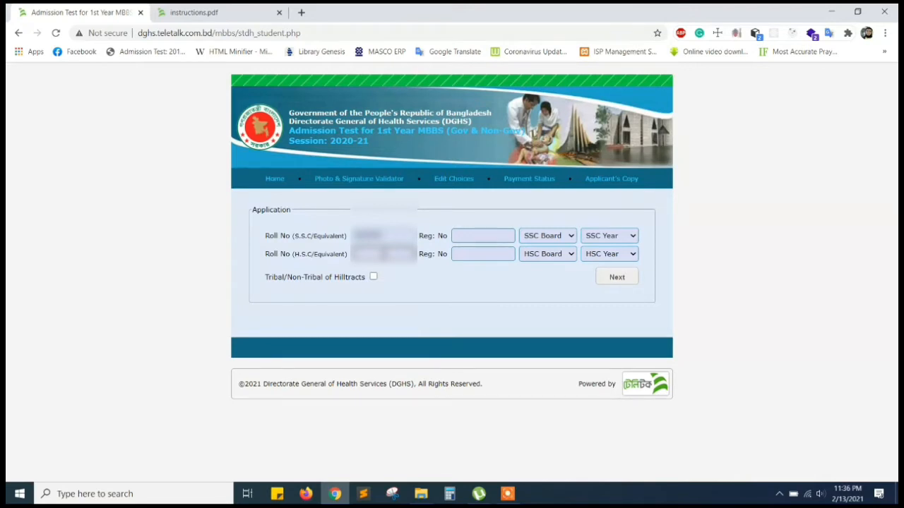
text(123456)
click(470, 236)
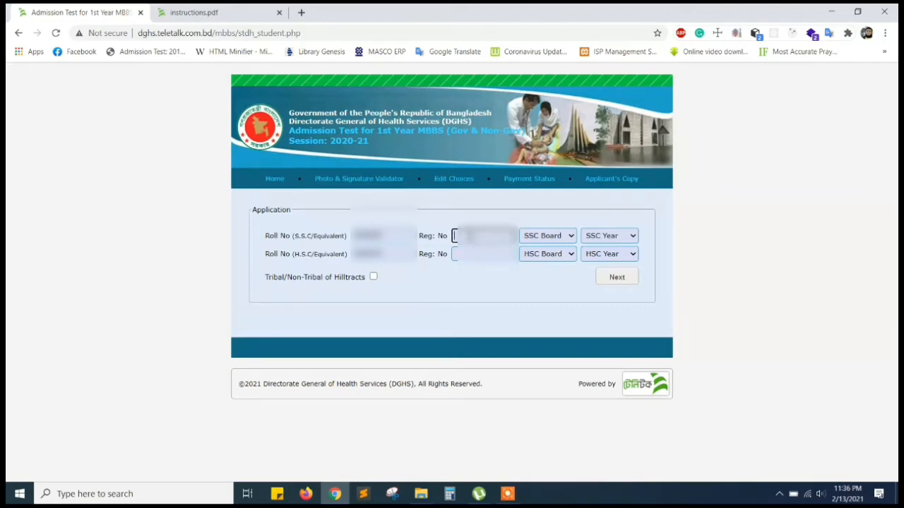
Type the SSC registration number, then the HSC registration number.
text(1)
text(00)
text(000)
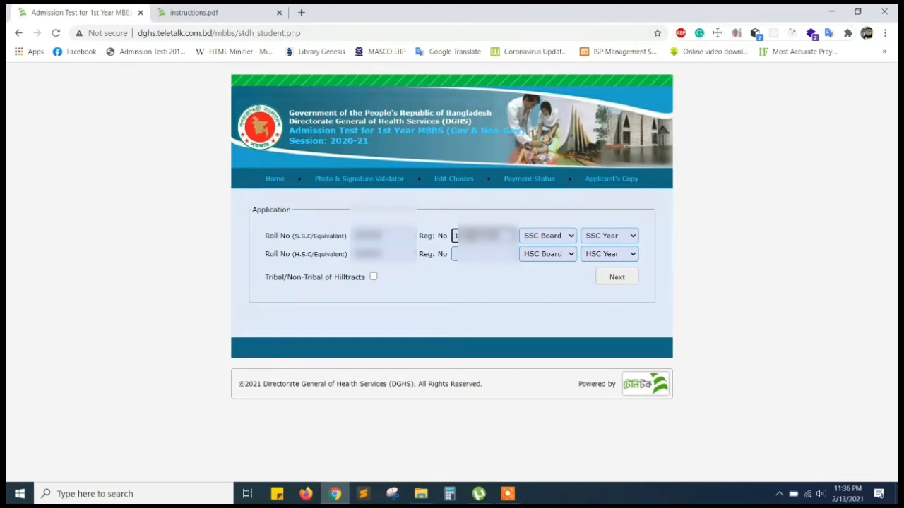
click(459, 254)
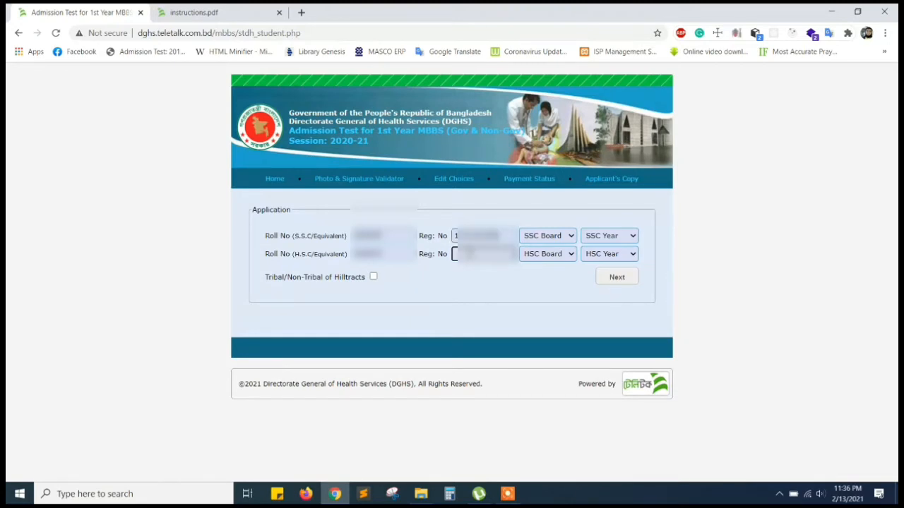
text(111111)
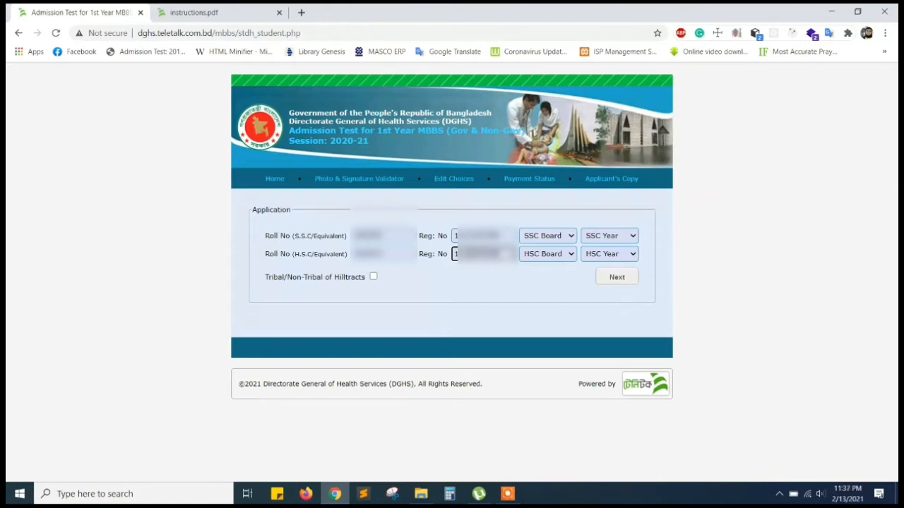
Set SSC and HSC boards to Jessore, choose both passing years, and continue to the application form.
click(565, 237)
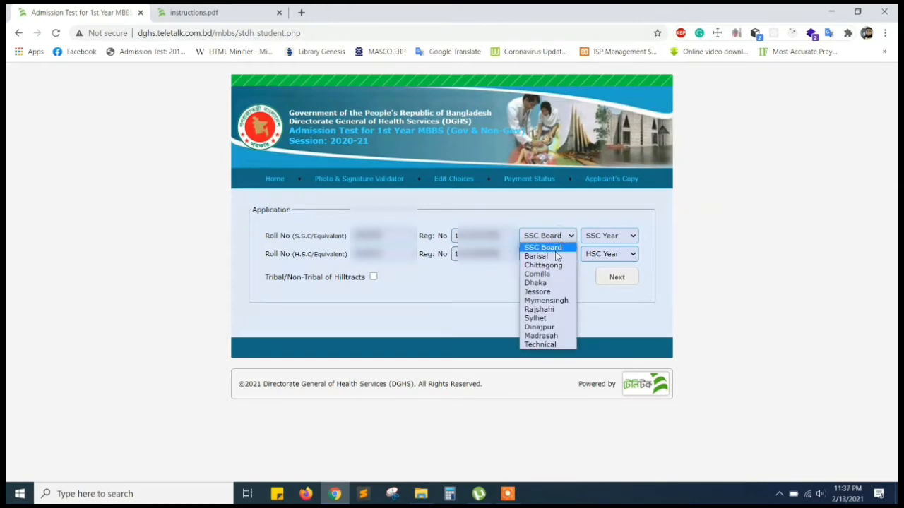
click(539, 291)
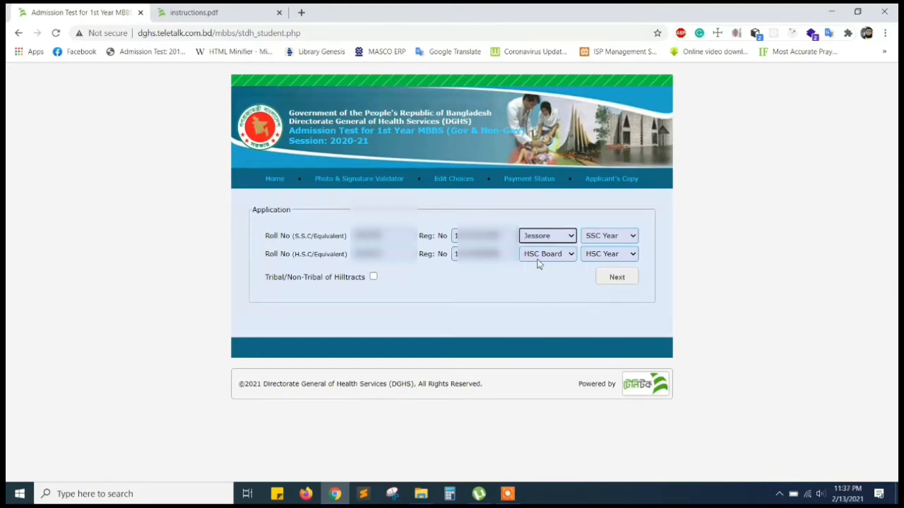
click(541, 256)
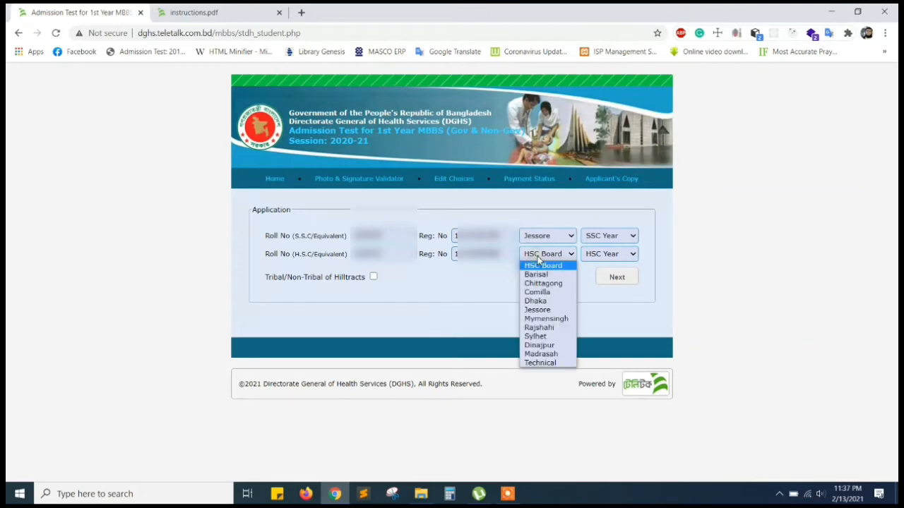
click(539, 310)
click(605, 237)
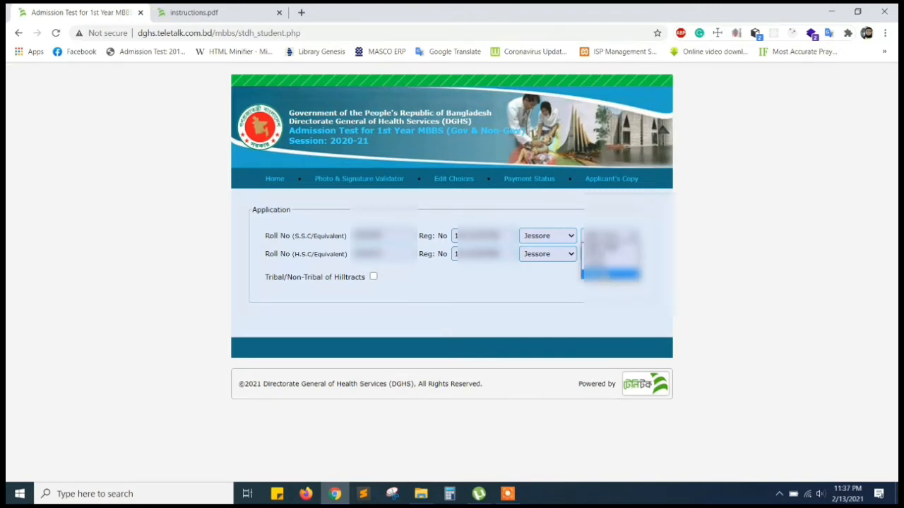
click(608, 274)
click(606, 256)
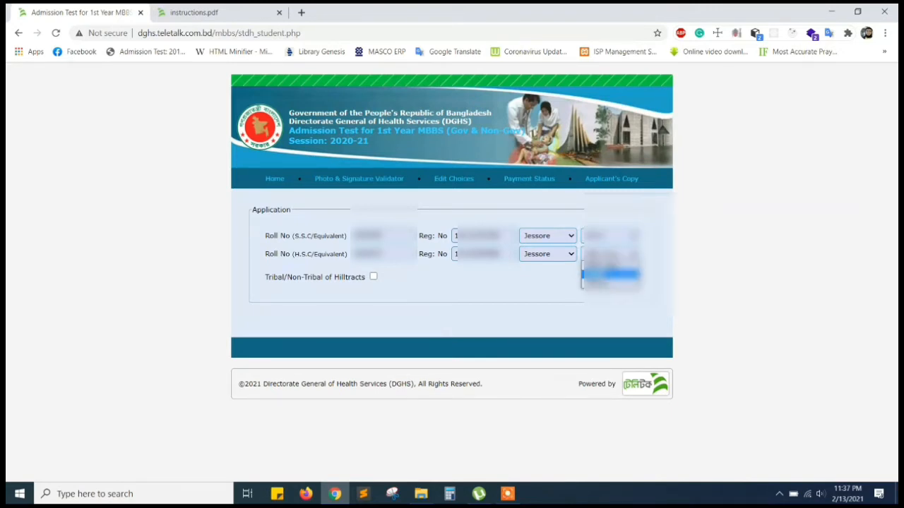
click(611, 274)
click(617, 277)
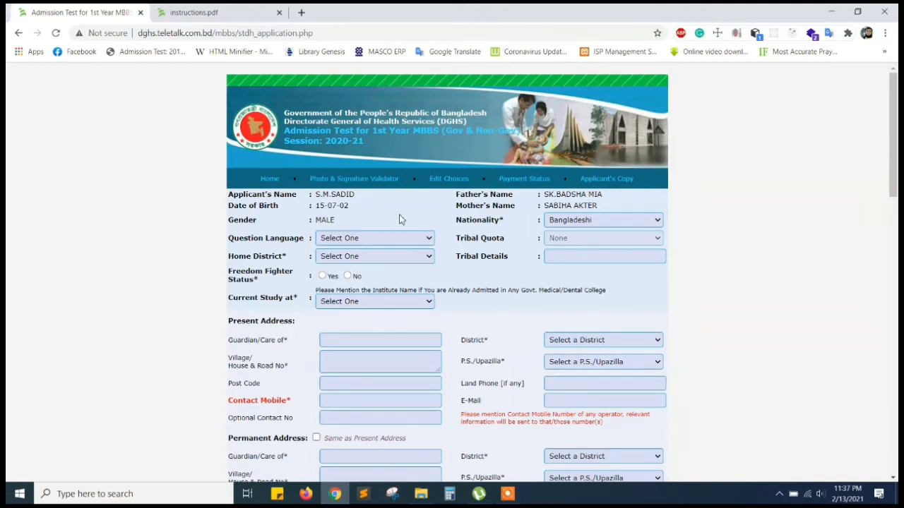
Choose Bengali question language, Khulna home district, freedom fighter No, and keep Bangladeshi nationality.
click(382, 238)
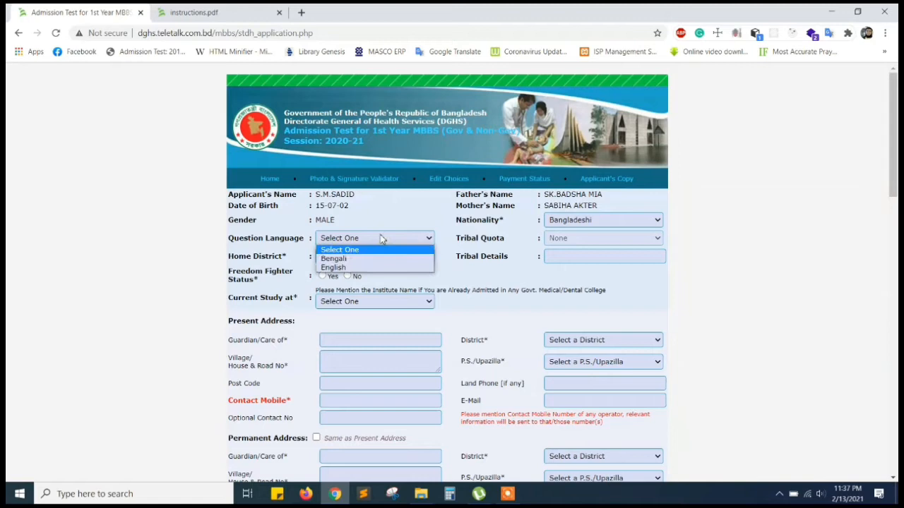
click(353, 259)
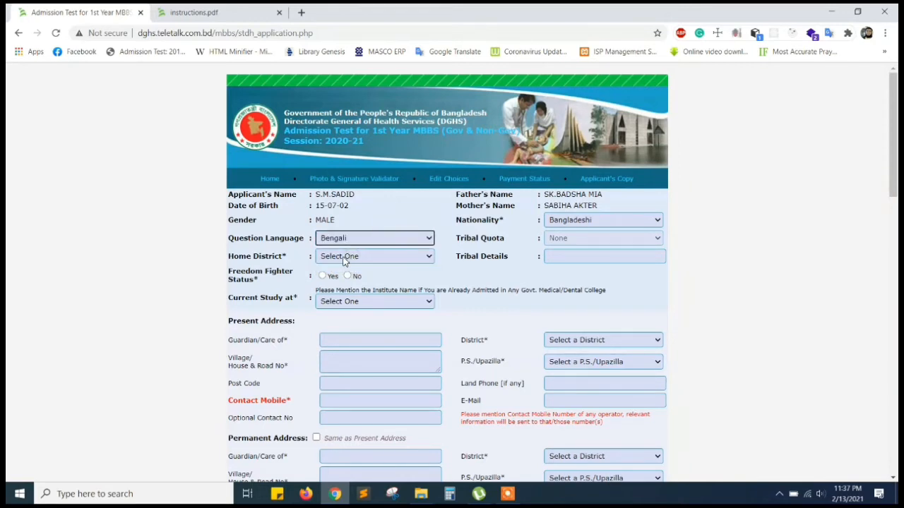
click(344, 257)
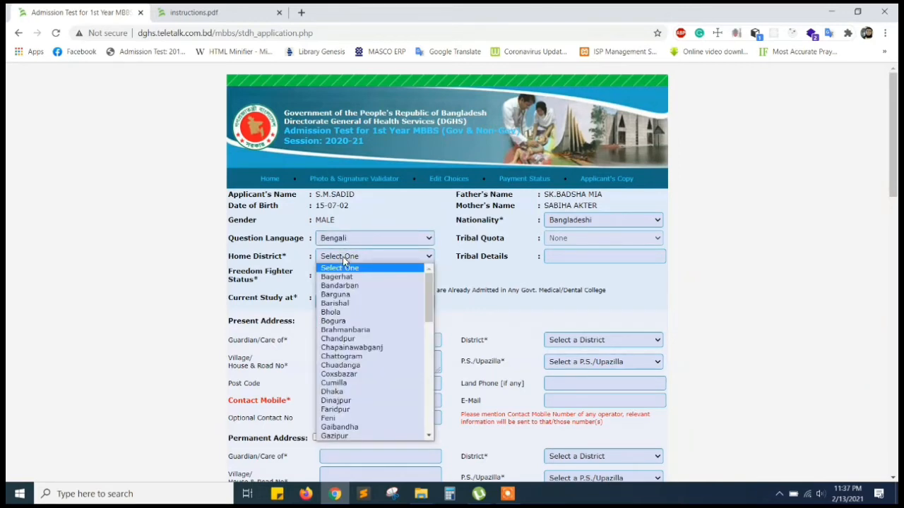
text(khu)
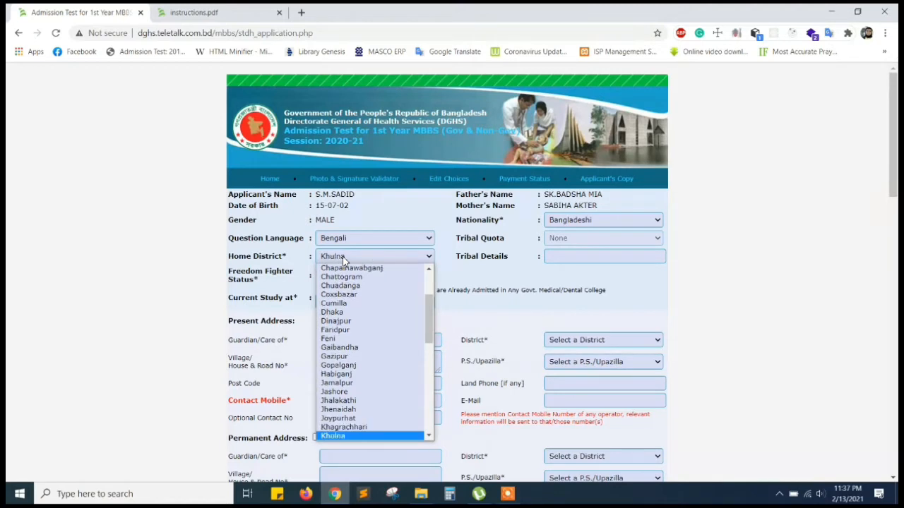
key(Return)
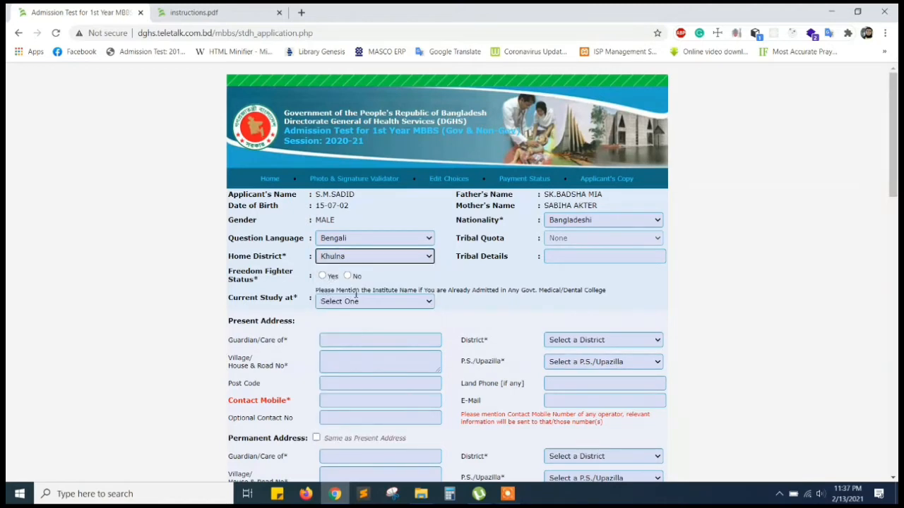
click(347, 277)
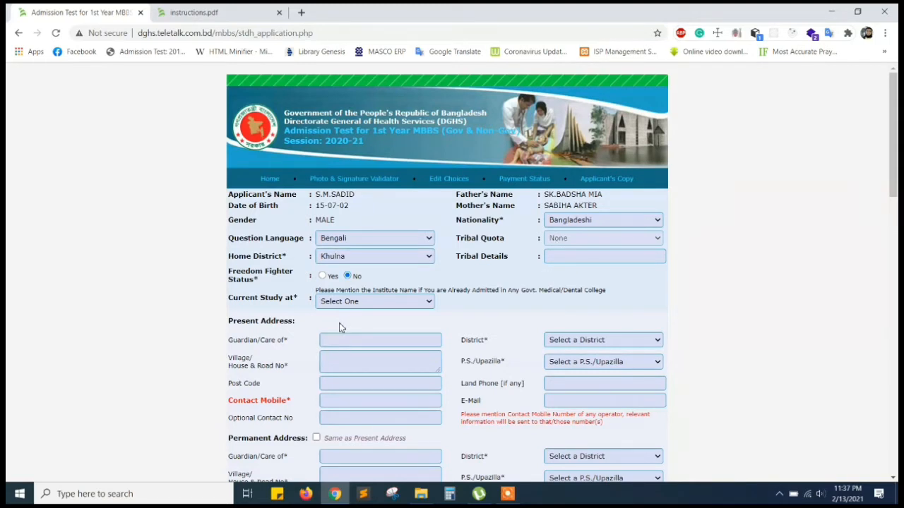
click(601, 225)
click(600, 221)
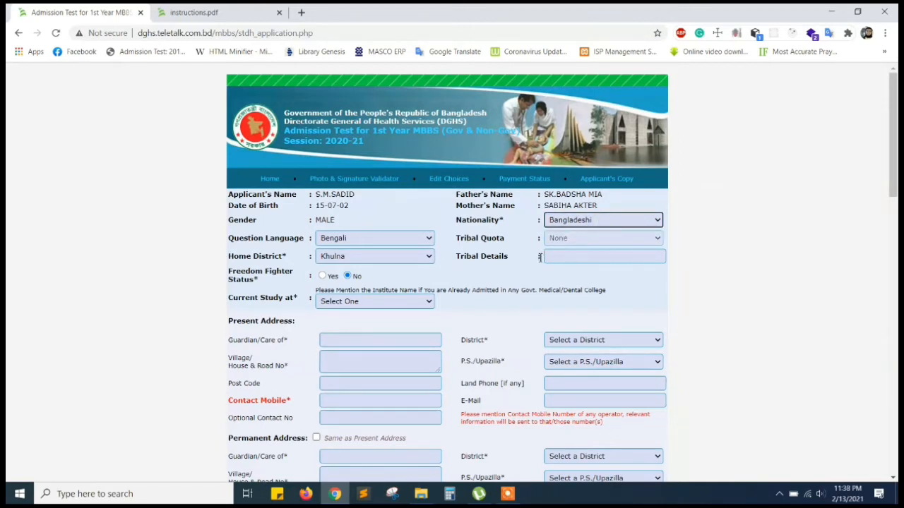
scroll(477, 309, down, 1)
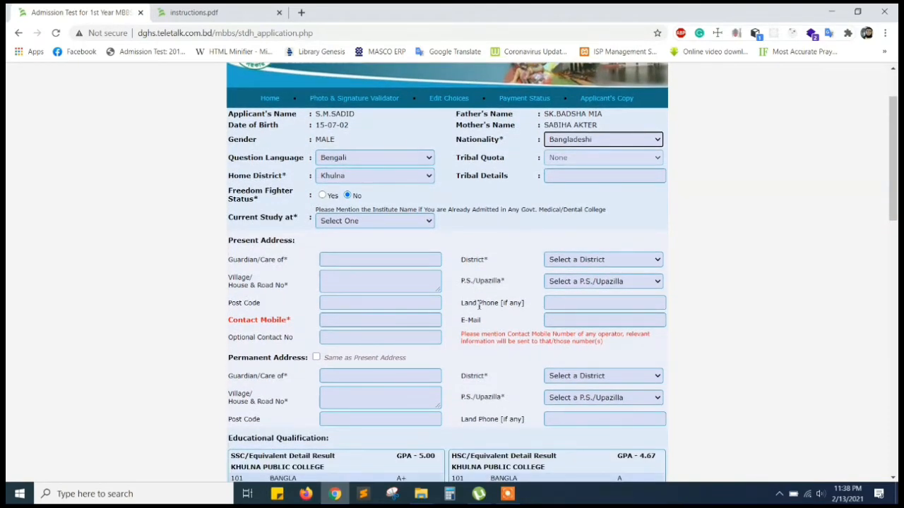
click(373, 223)
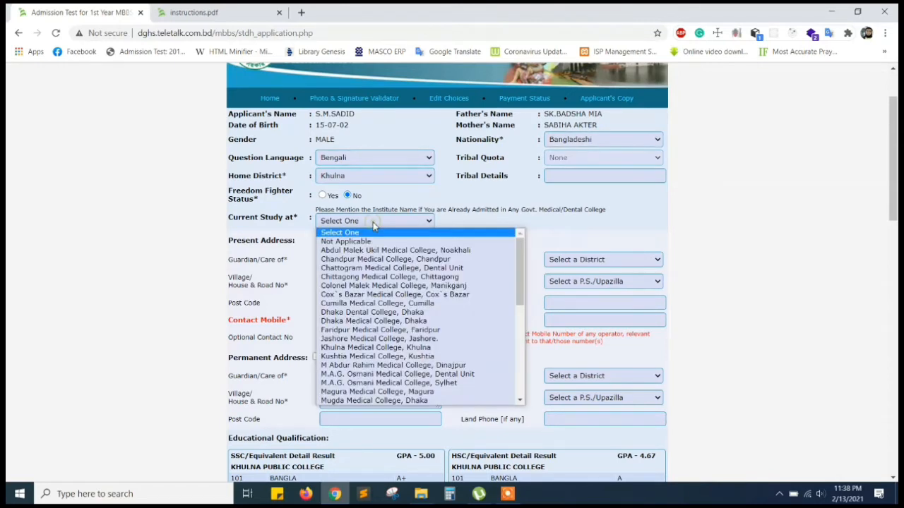
click(373, 222)
click(373, 222)
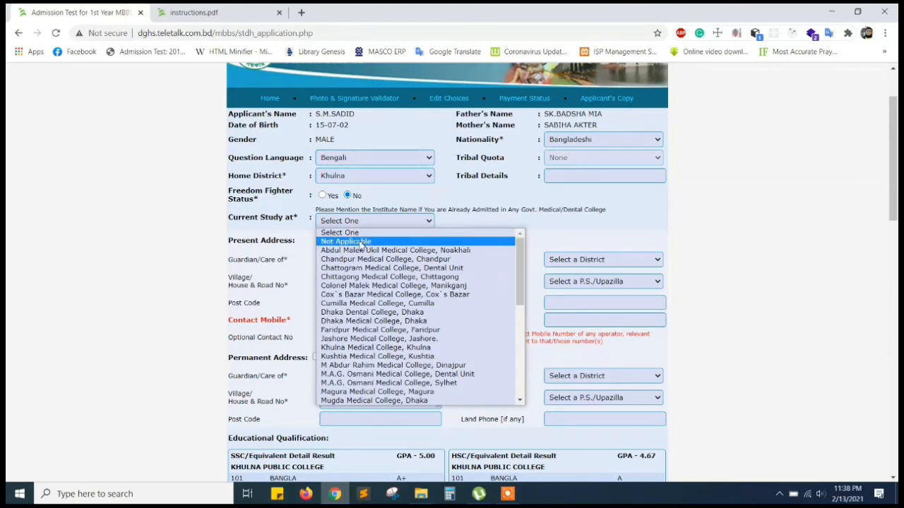
click(360, 243)
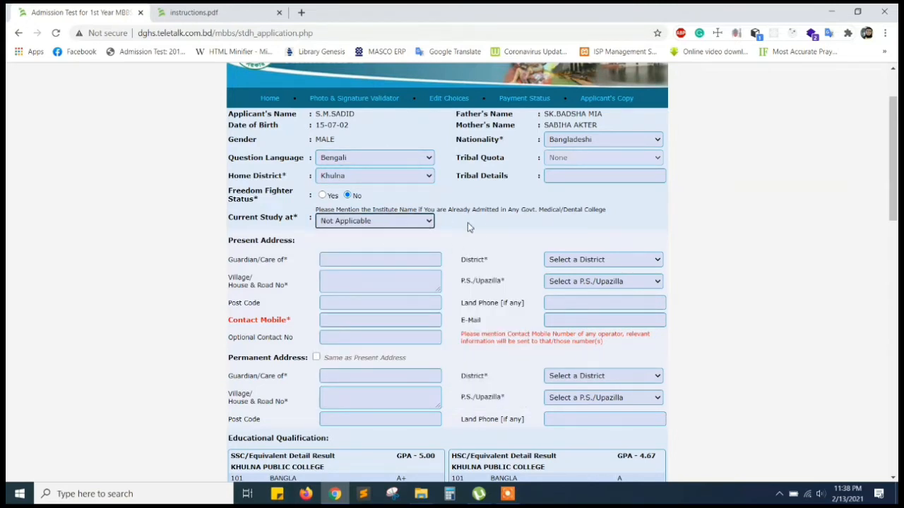
scroll(488, 226, down, 1)
scroll(487, 228, down, 1)
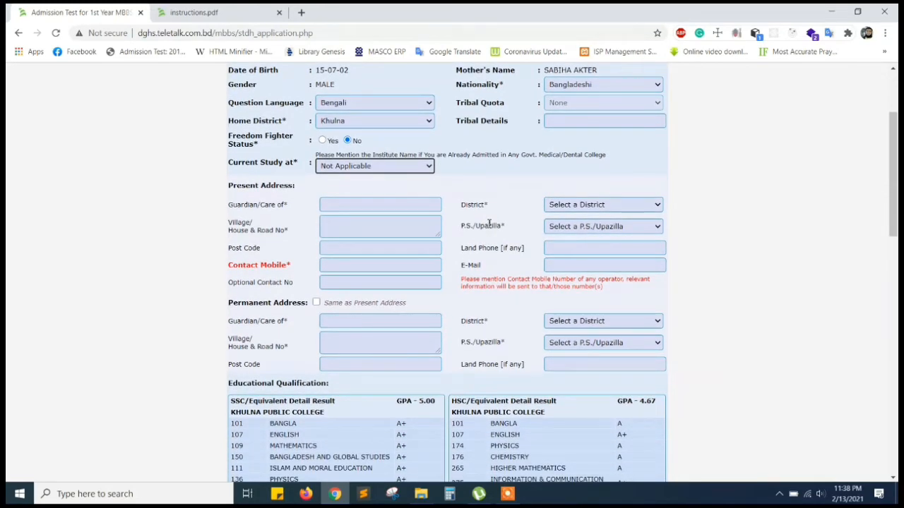
click(342, 168)
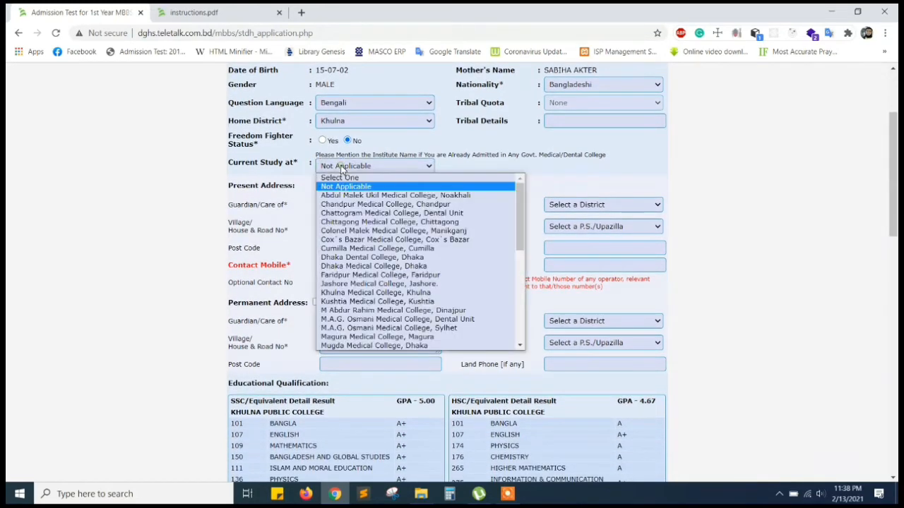
click(342, 178)
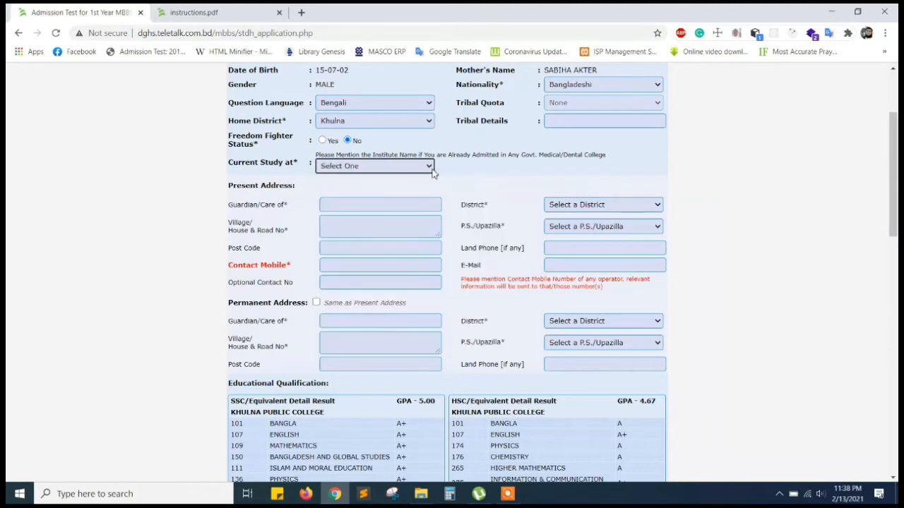
click(476, 170)
scroll(475, 170, down, 1)
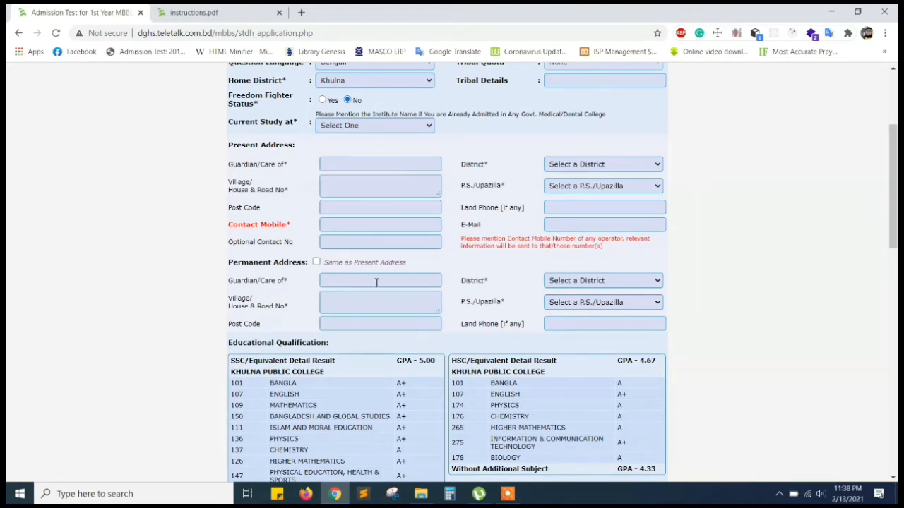
scroll(375, 281, down, 5)
scroll(377, 282, down, 3)
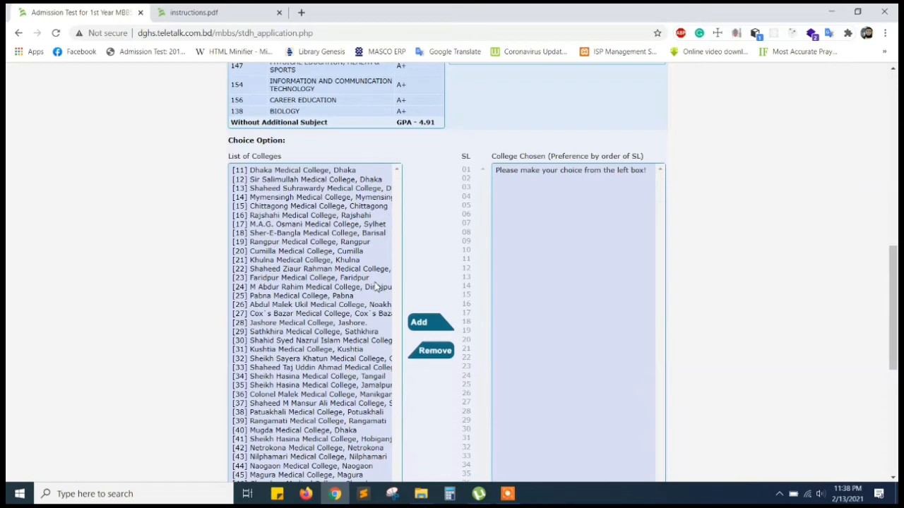
scroll(377, 286, up, 1)
scroll(377, 286, down, 3)
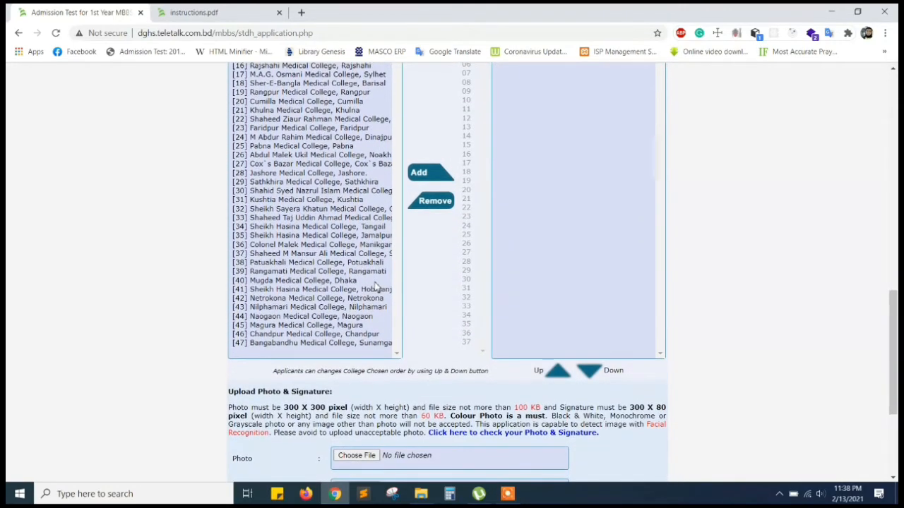
scroll(376, 286, up, 6)
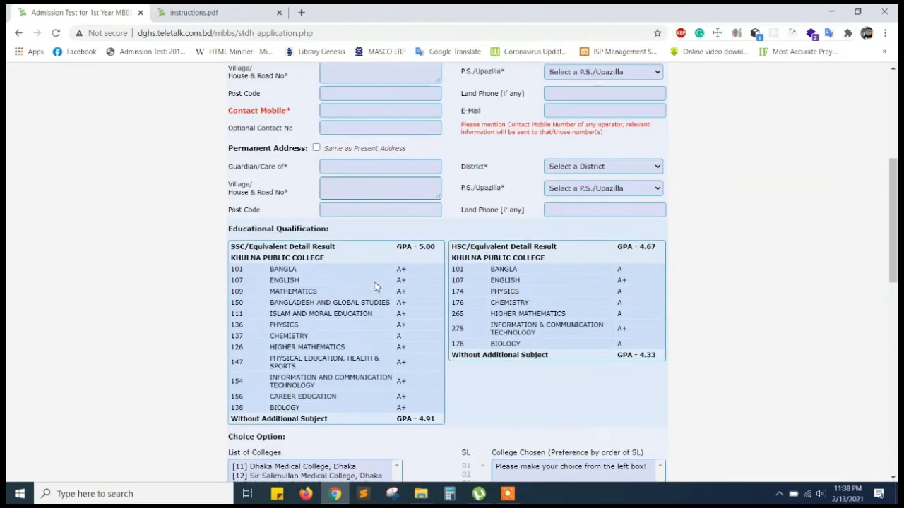
scroll(362, 200, up, 1)
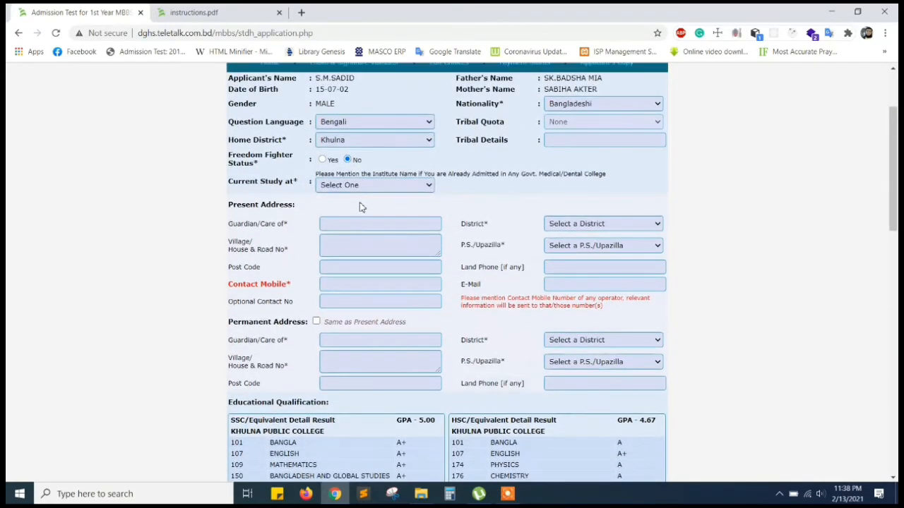
Fill in the guardian's name, the village/house and road address, and the post code.
click(342, 224)
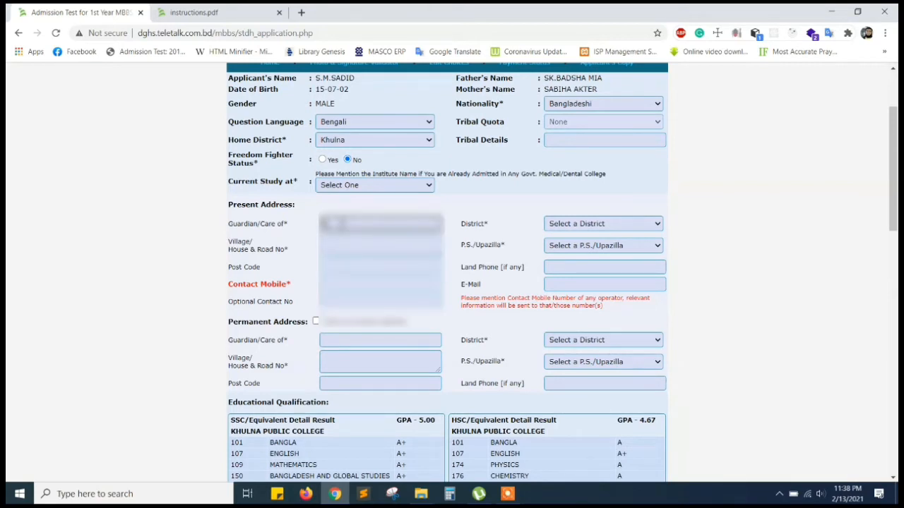
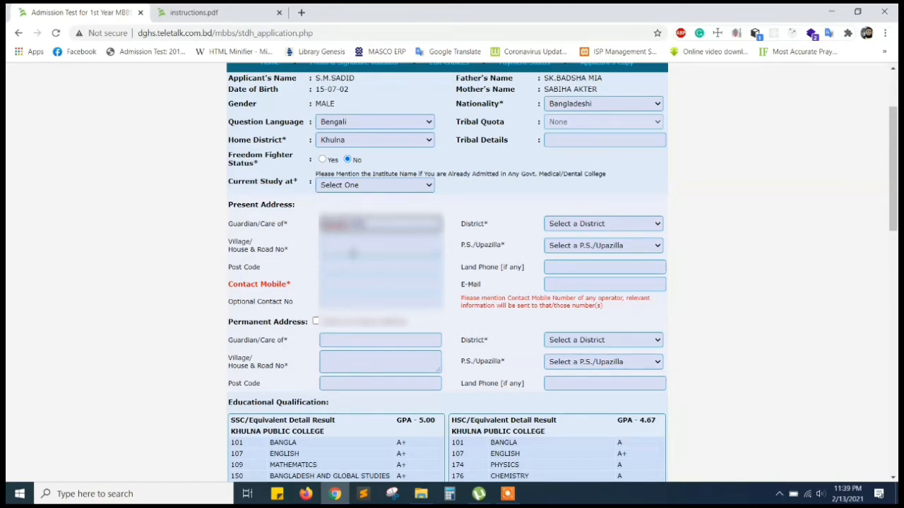
click(353, 253)
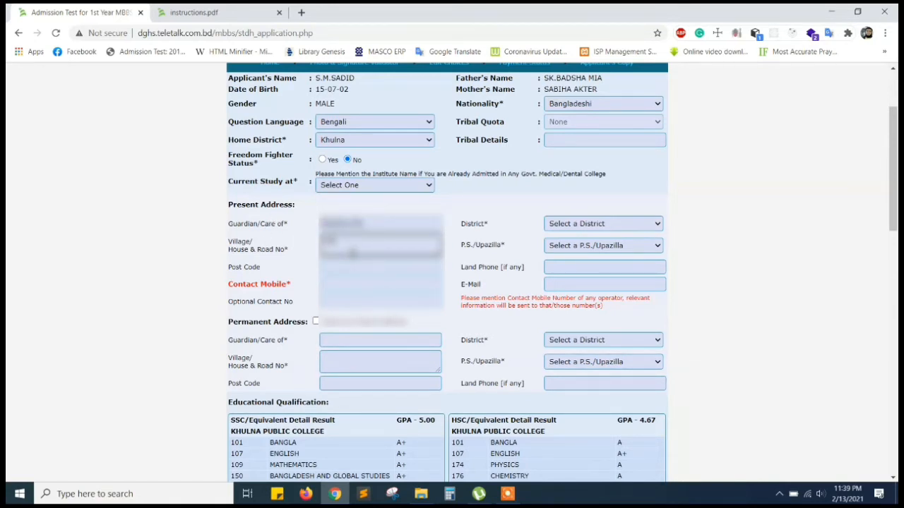
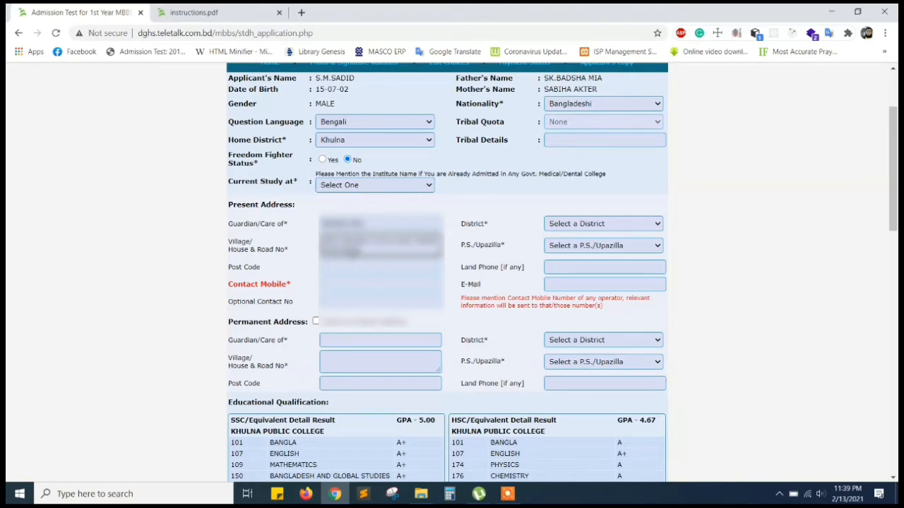
click(350, 267)
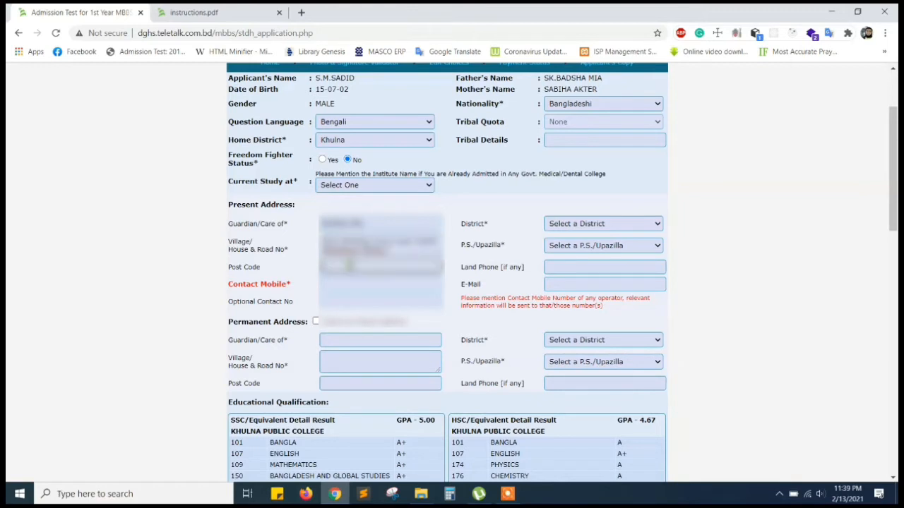
text(9000)
Enter the contact mobile number and the optional contact number.
click(336, 289)
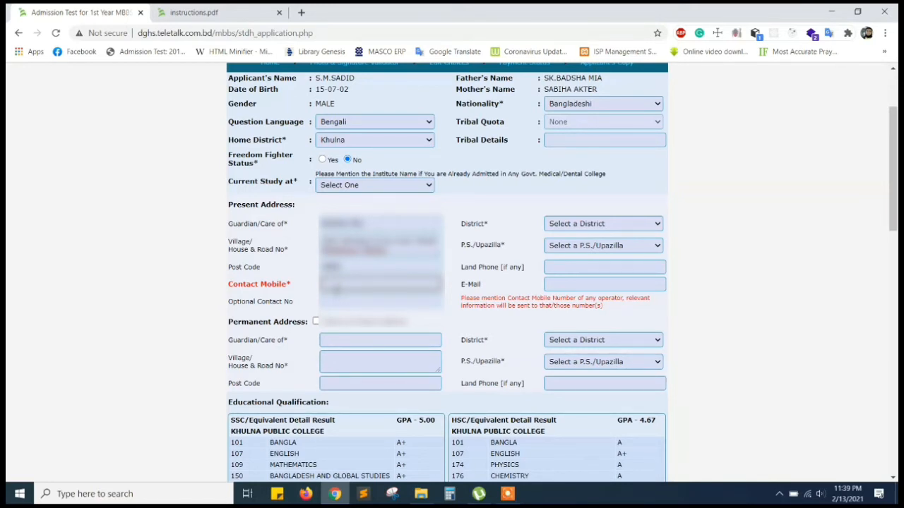
text(0171)
text(19)
text(11)
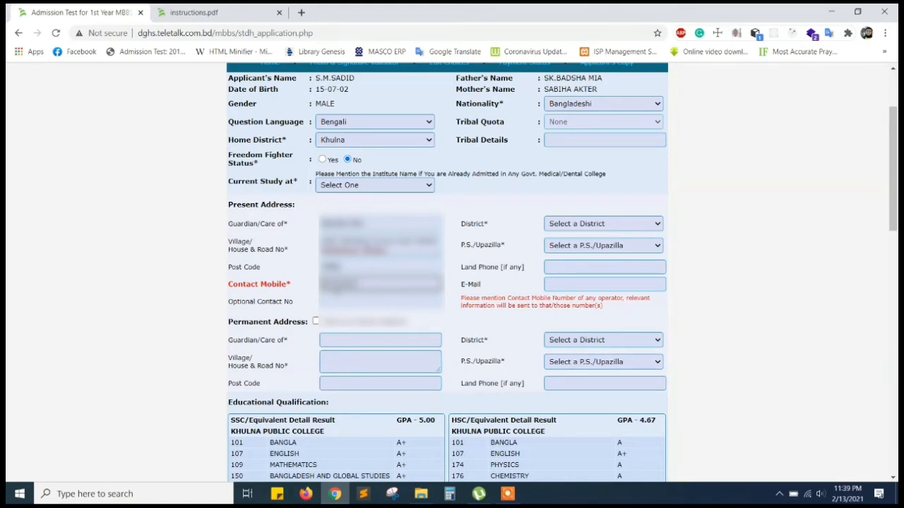
text(***)
click(343, 305)
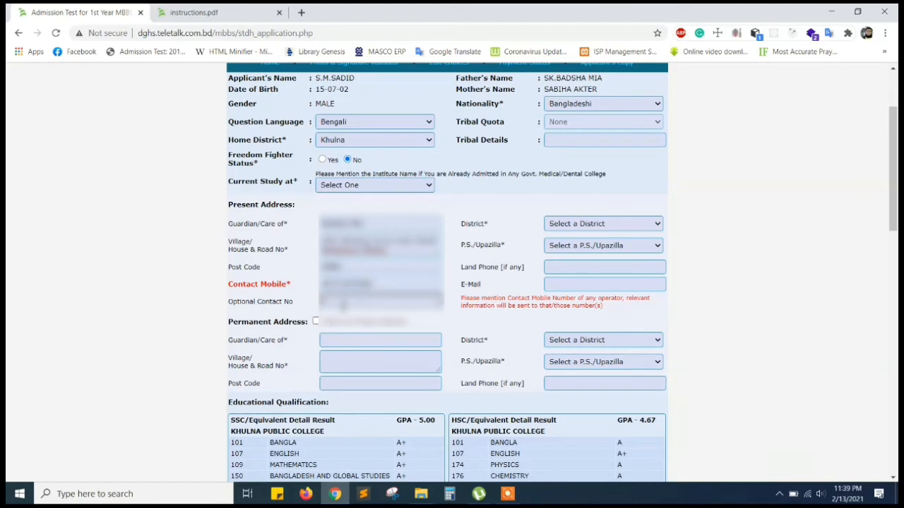
text(01********)
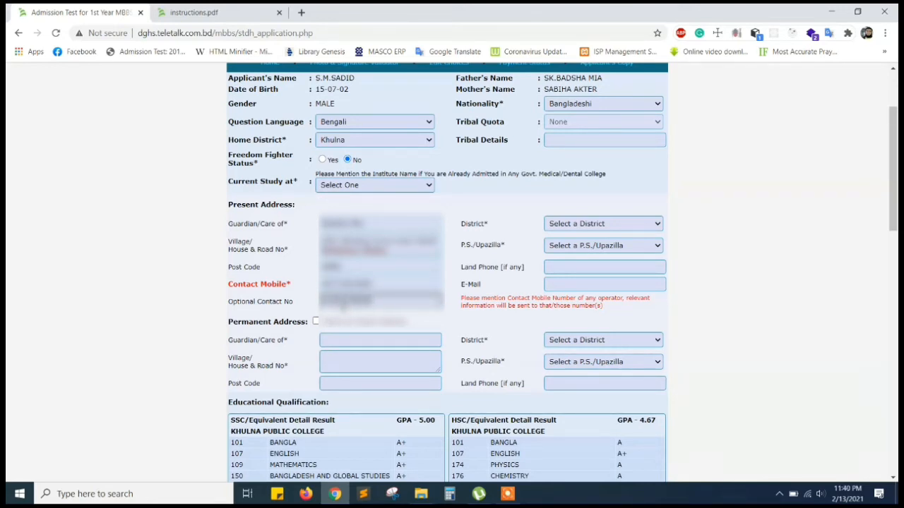
click(572, 266)
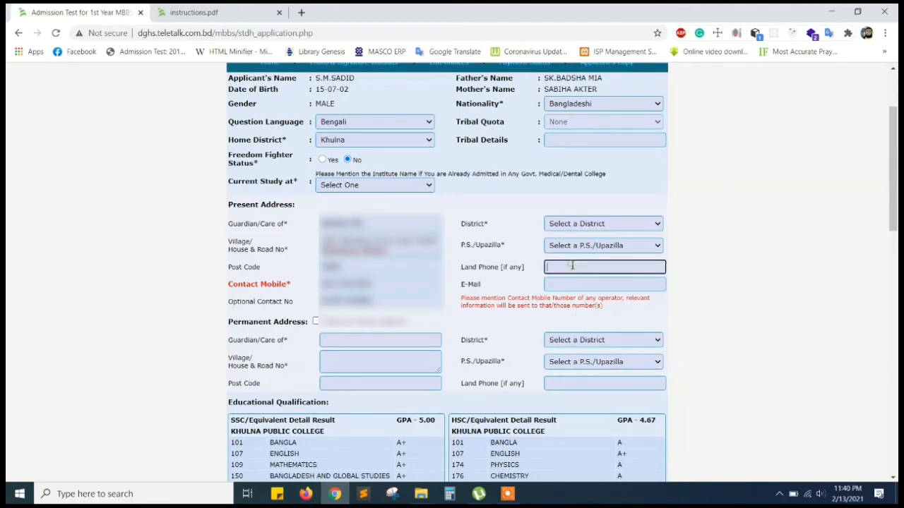
Set present district to Khulna and upazilla to Khalishpur, then enter the applicant's e-mail address.
click(583, 225)
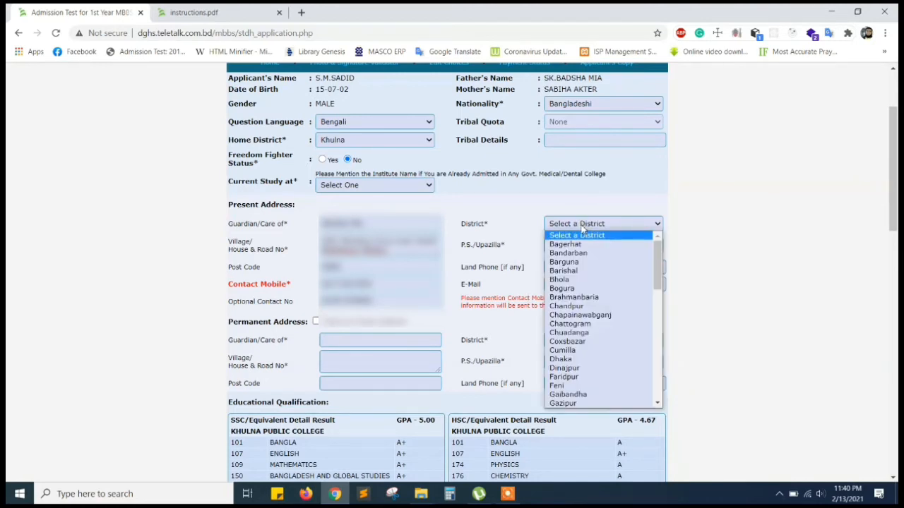
text(khu)
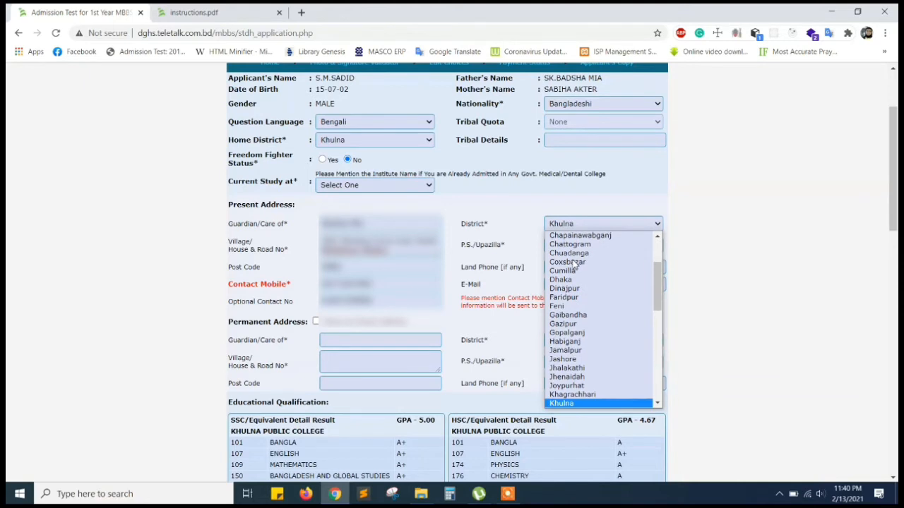
key(Return)
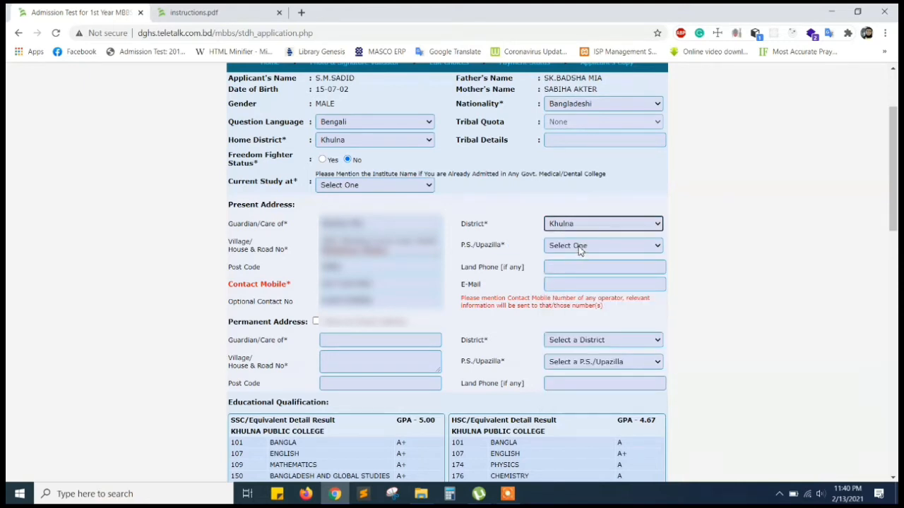
click(579, 247)
text(k)
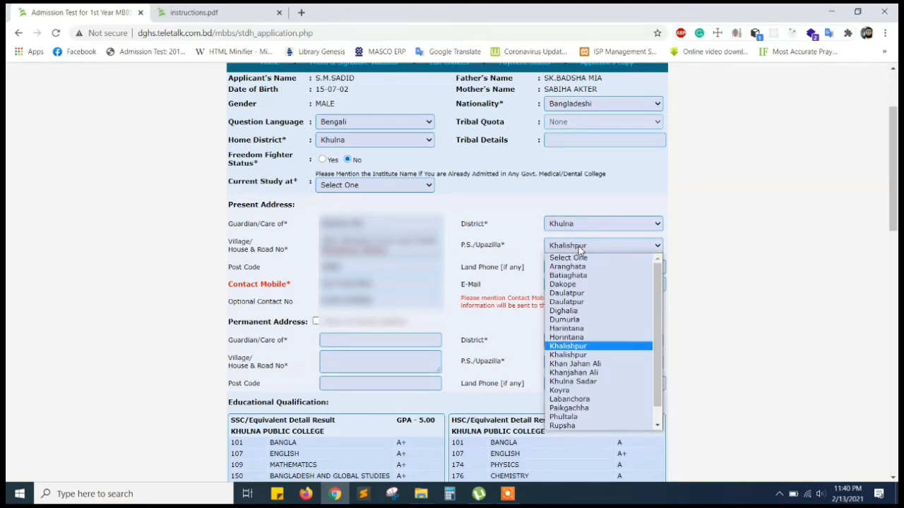
key(Return)
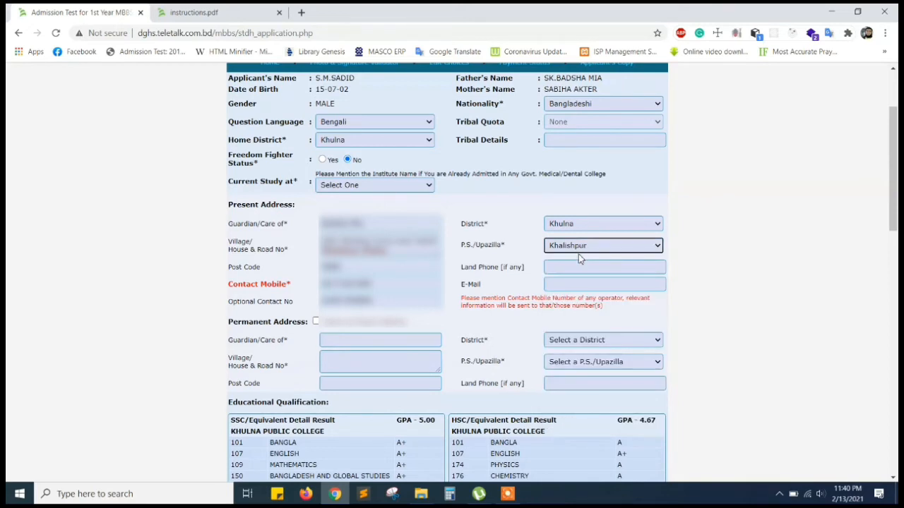
click(566, 285)
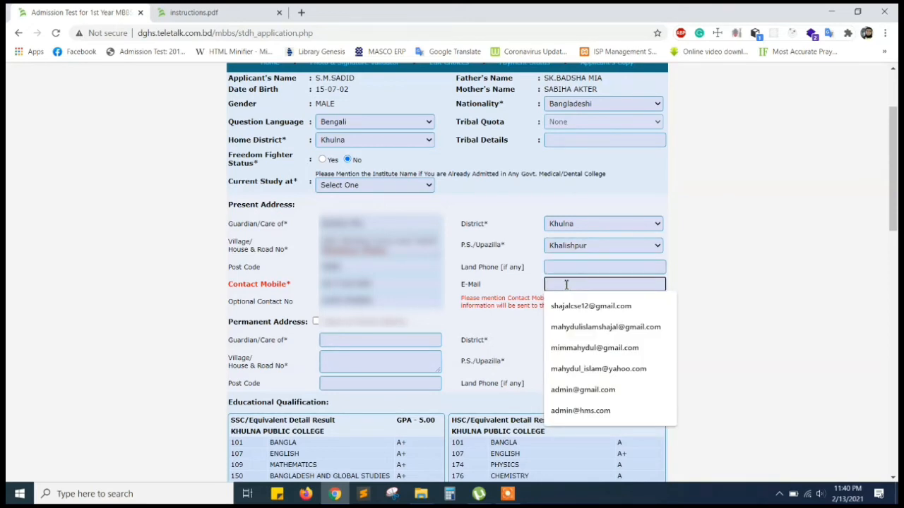
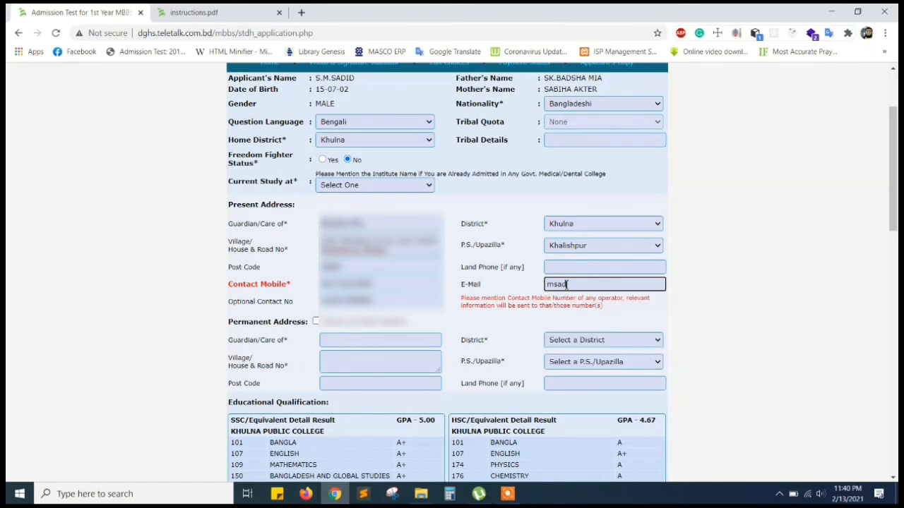
Copy the present address to permanent, then add Dhaka and Sir Salimullah Medical Colleges as choices 1 and 2.
click(316, 324)
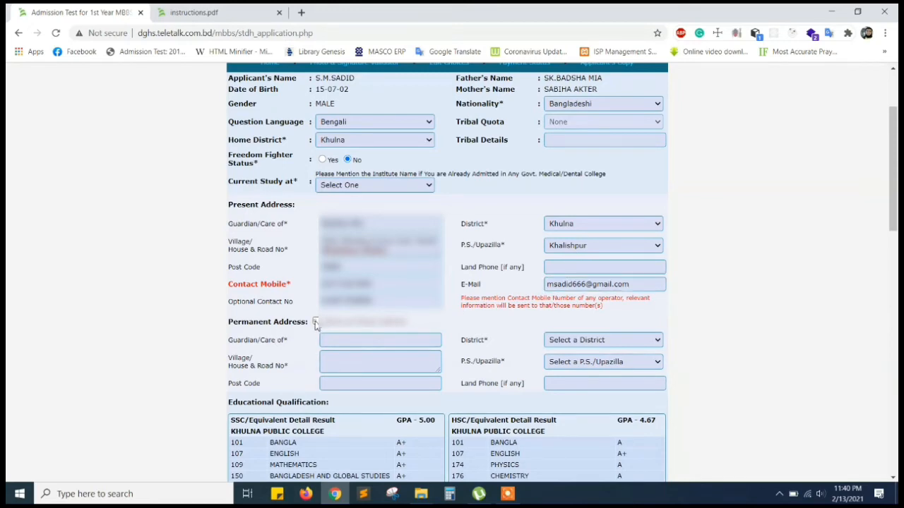
scroll(462, 343, down, 3)
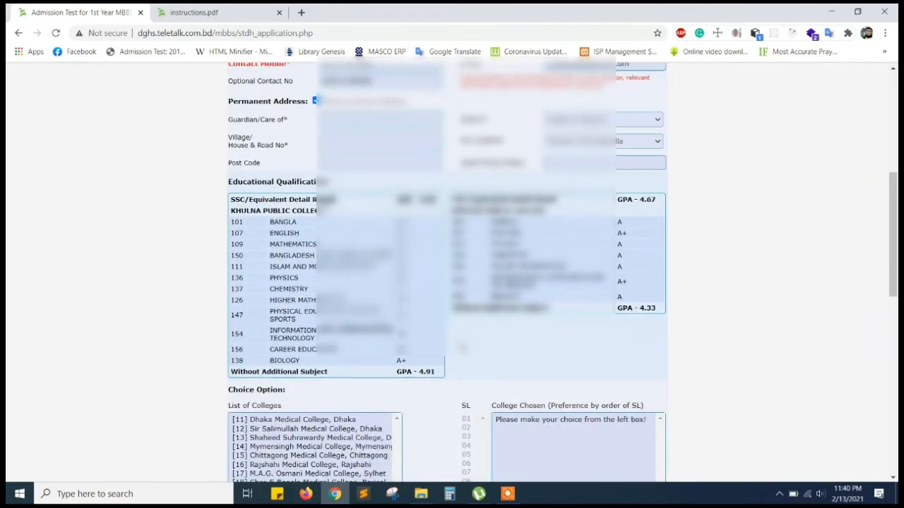
scroll(462, 343, down, 2)
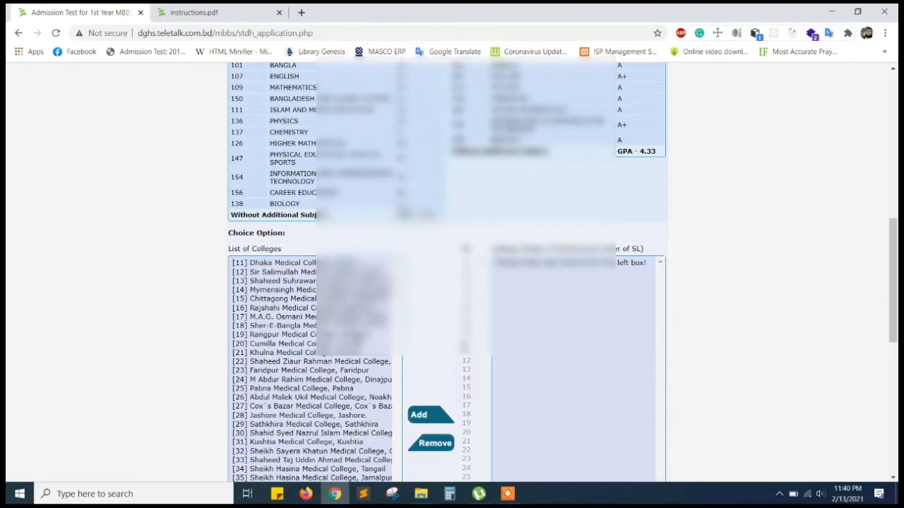
click(286, 267)
scroll(286, 268, down, 2)
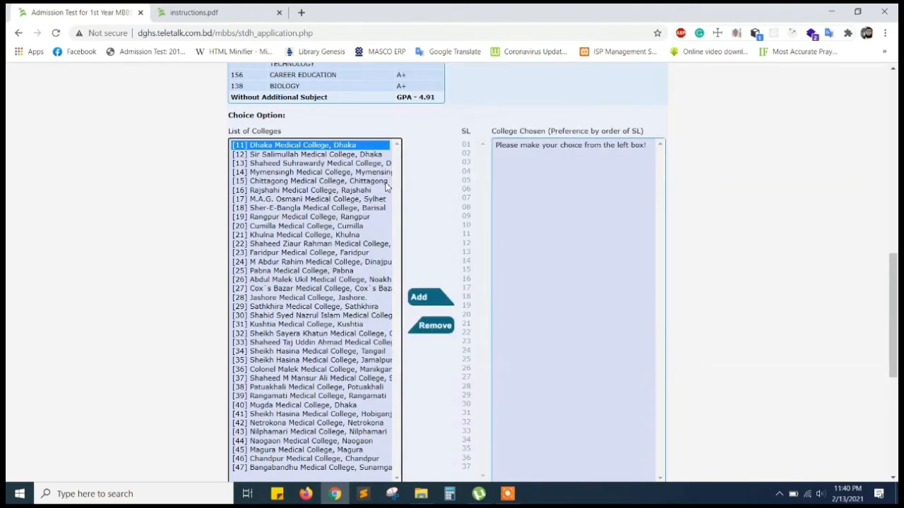
click(428, 299)
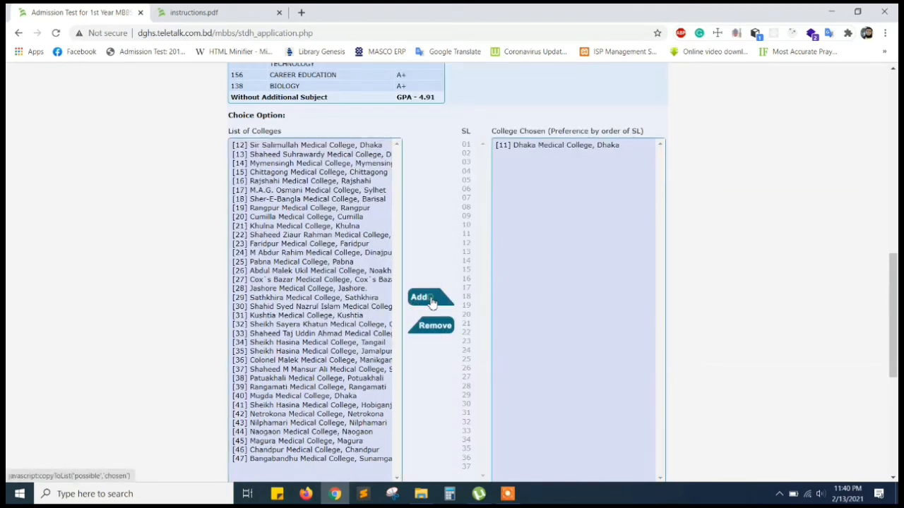
click(308, 146)
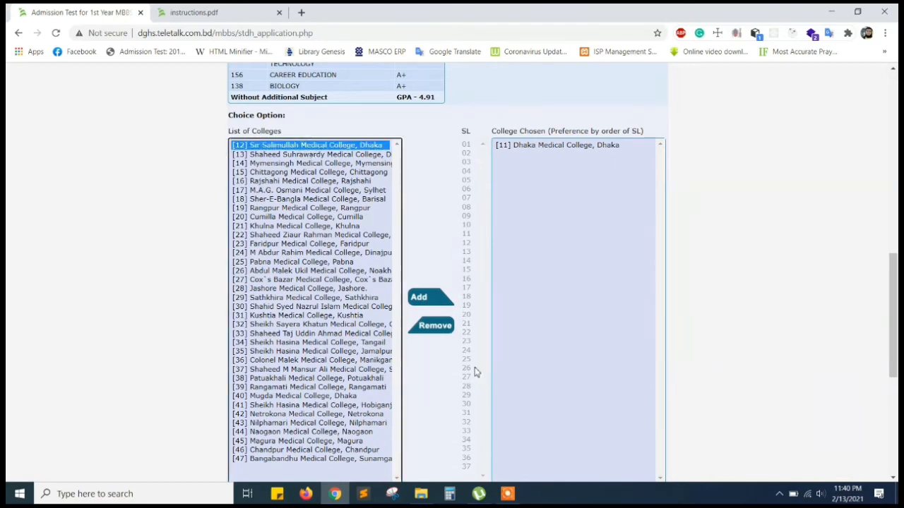
click(433, 298)
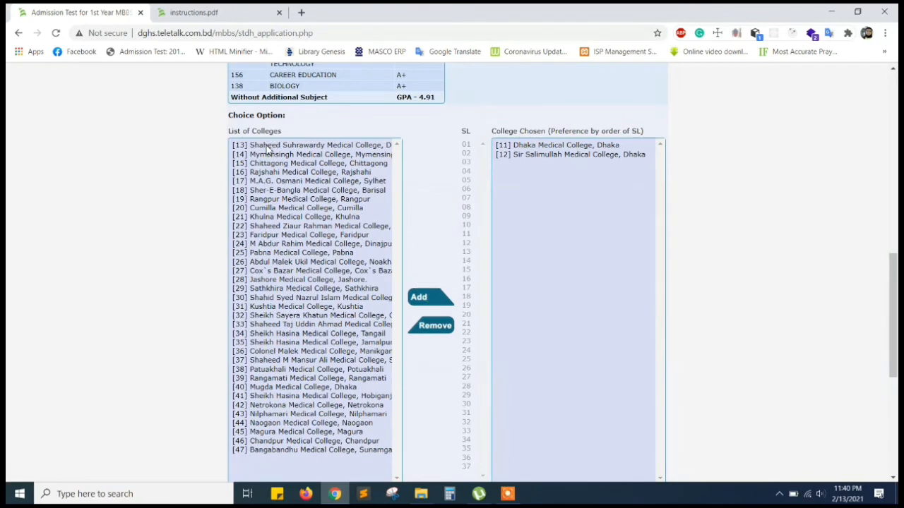
Add colleges [13], [14], [16]–[19], [21] and [28] to the chosen list together.
click(267, 147)
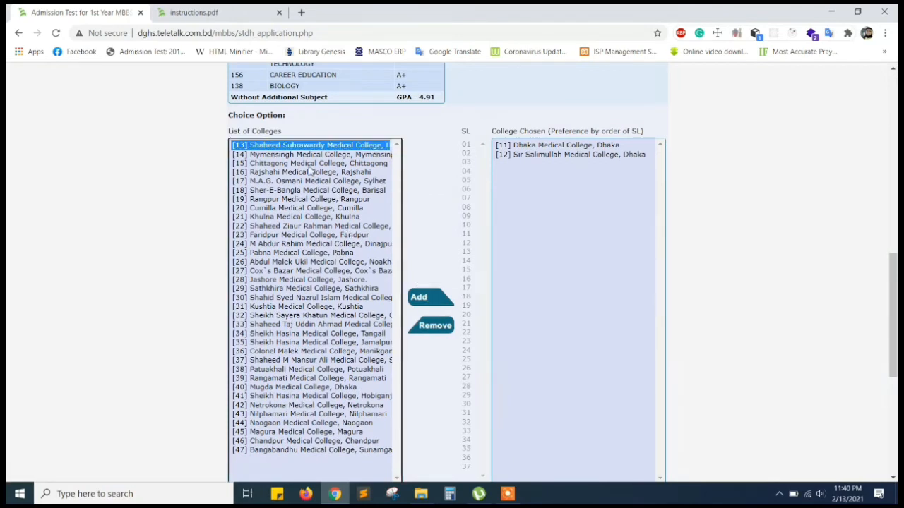
shift+click(264, 155)
shift+click(268, 163)
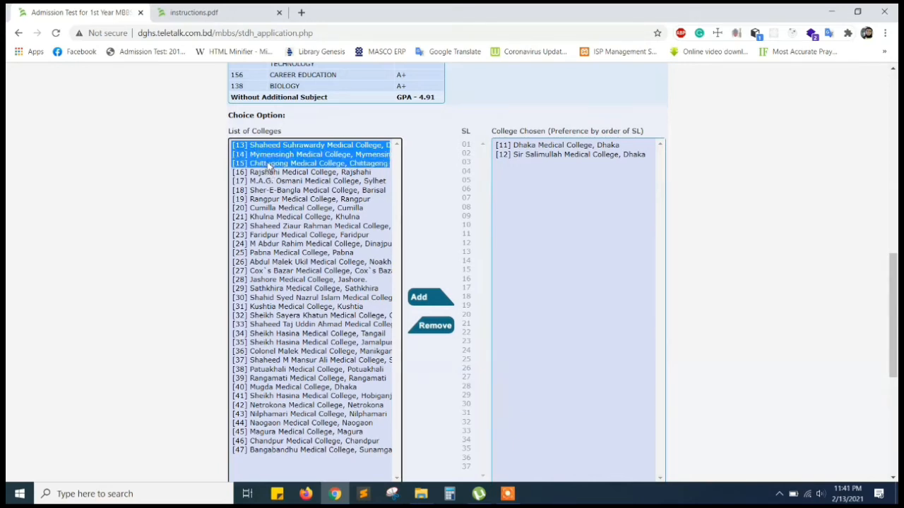
ctrl+click(268, 163)
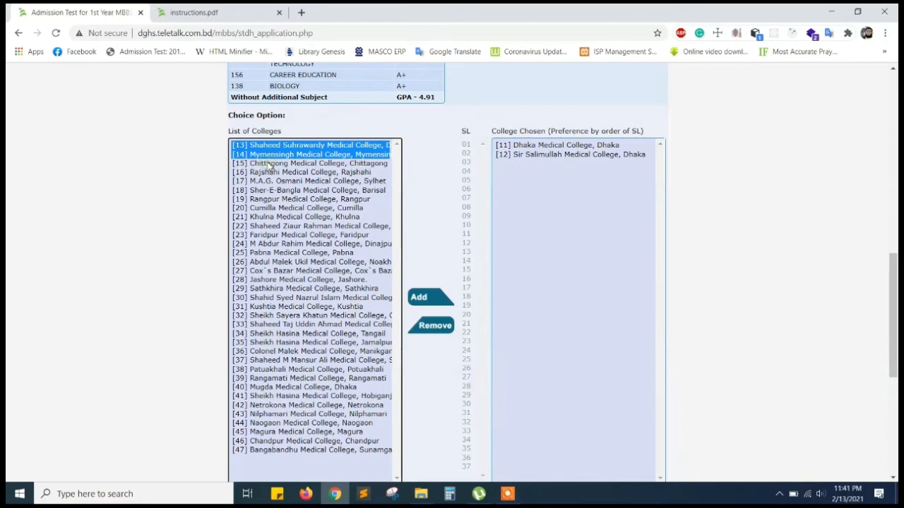
ctrl+click(298, 218)
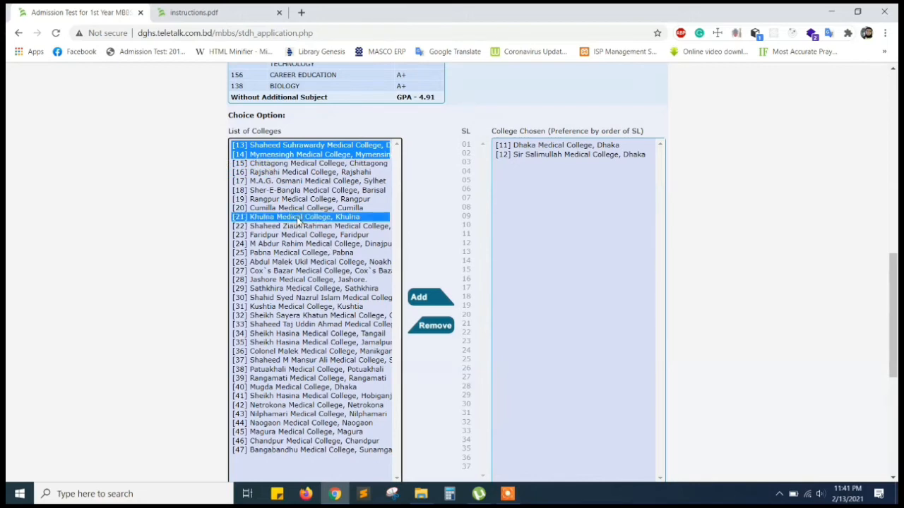
ctrl+click(295, 281)
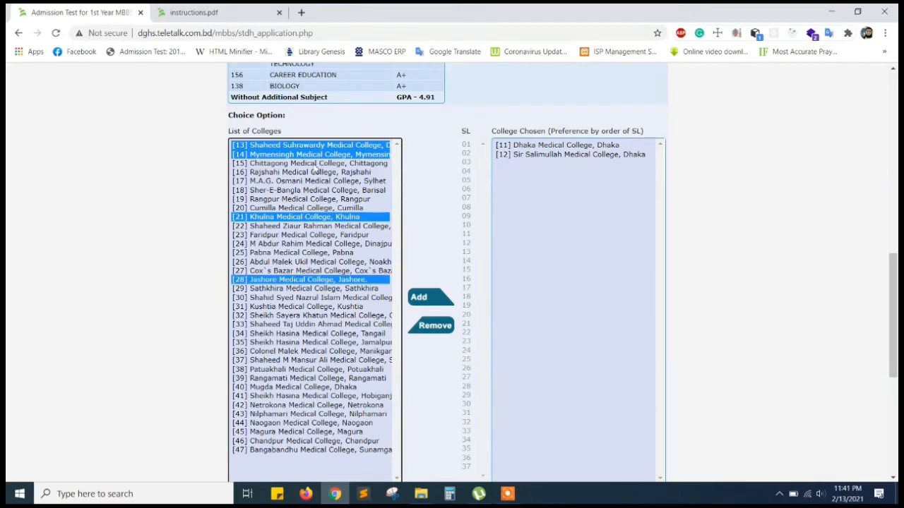
ctrl+click(297, 173)
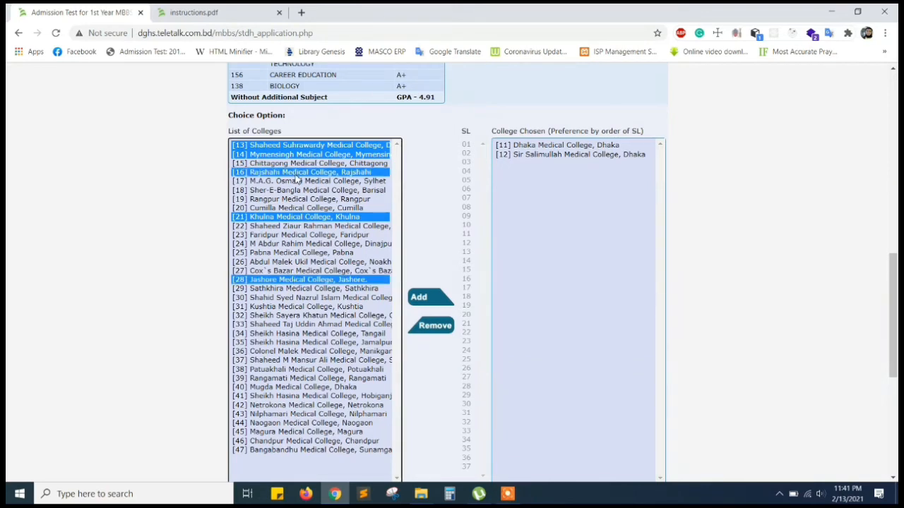
ctrl+click(290, 183)
ctrl+click(289, 190)
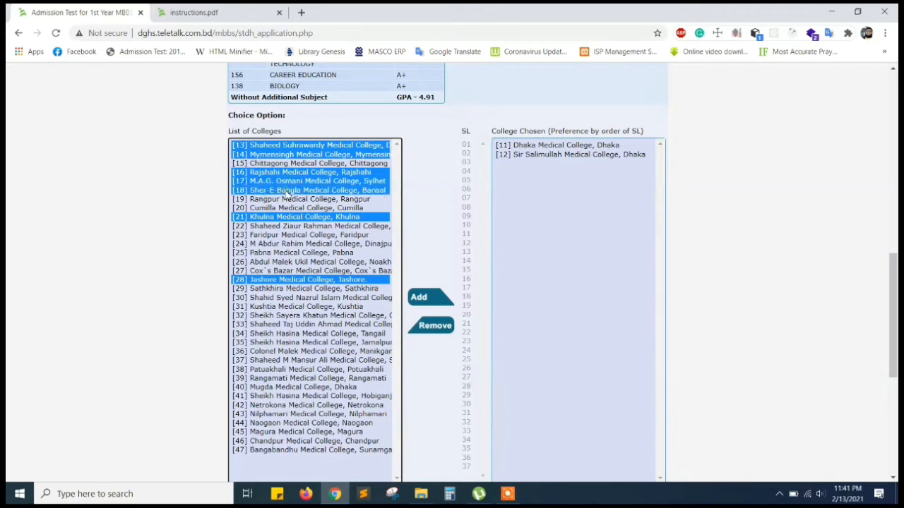
ctrl+click(283, 200)
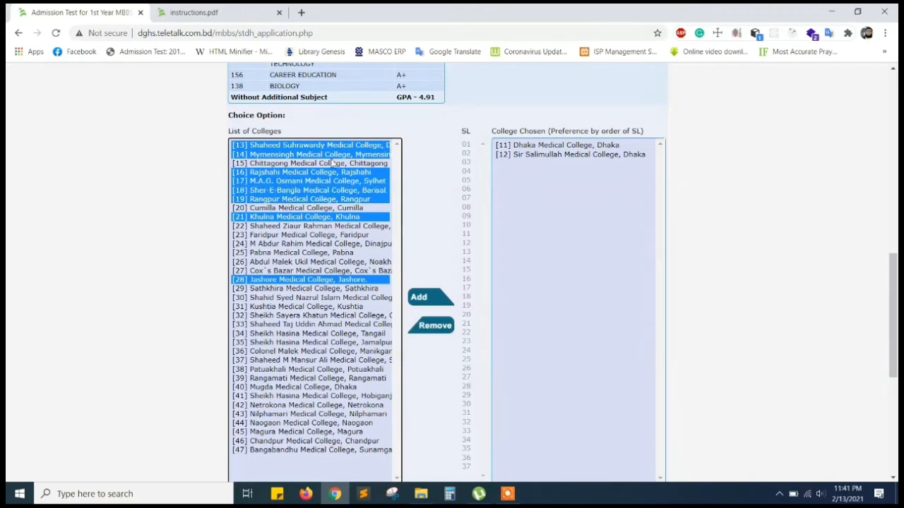
click(435, 305)
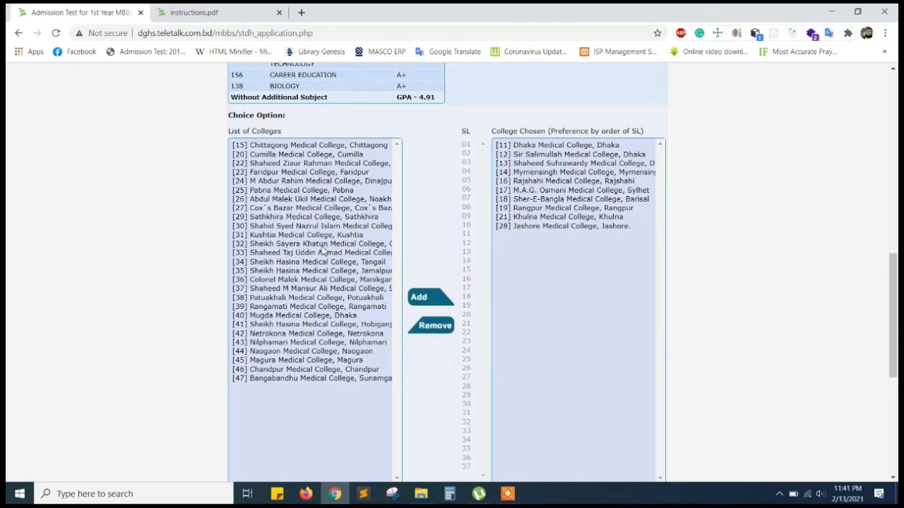
Select colleges Chittagong [15] through Bangabandhu [47] and add them as preferences 11–37.
click(327, 147)
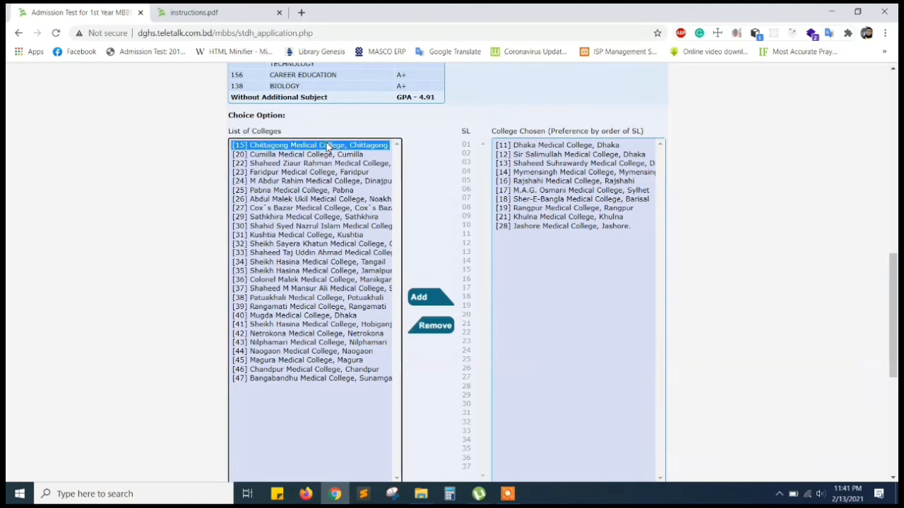
drag(327, 146, 324, 216)
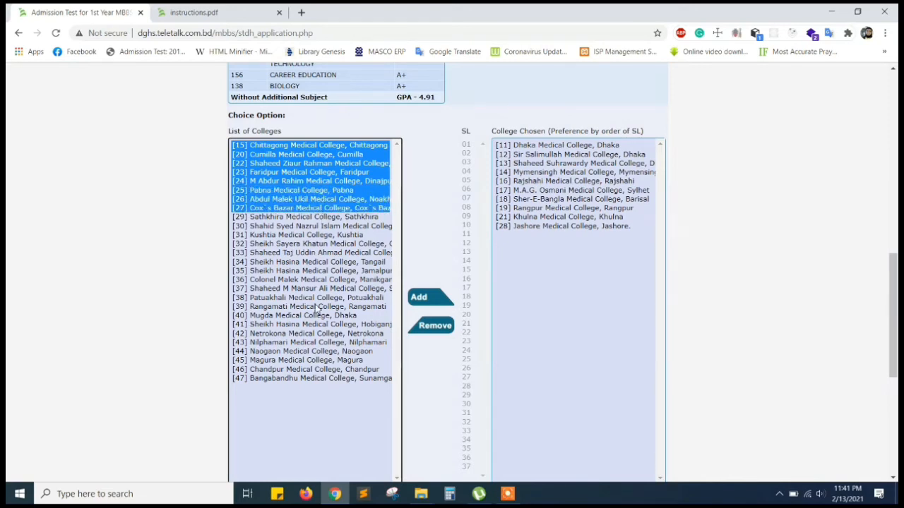
shift+click(311, 379)
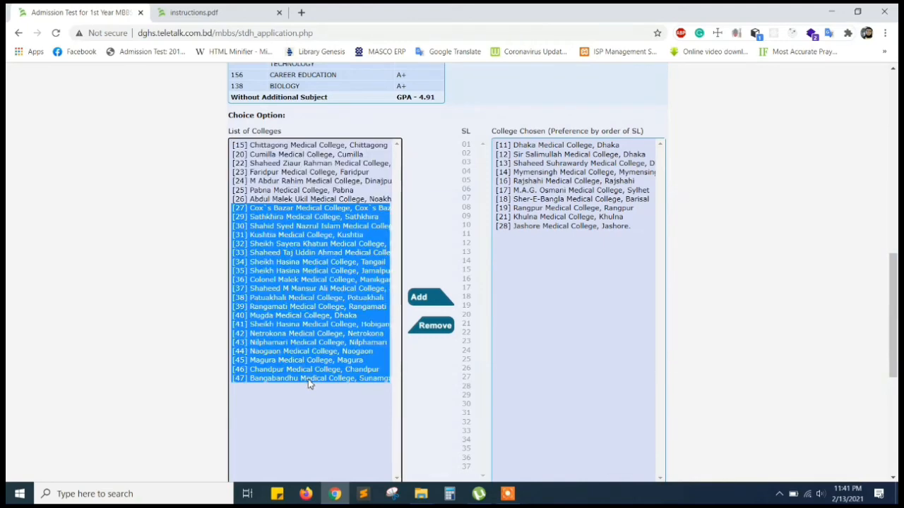
shift+click(309, 146)
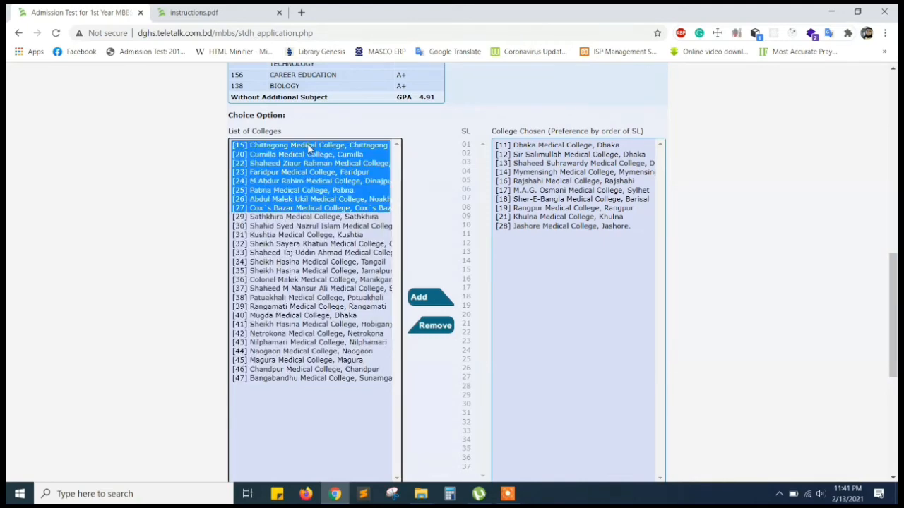
shift+click(307, 219)
shift+click(309, 228)
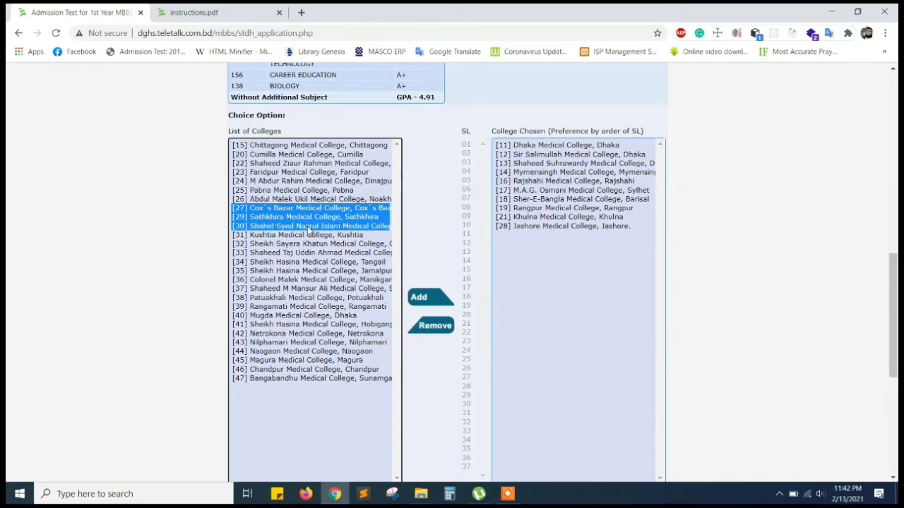
shift+click(306, 380)
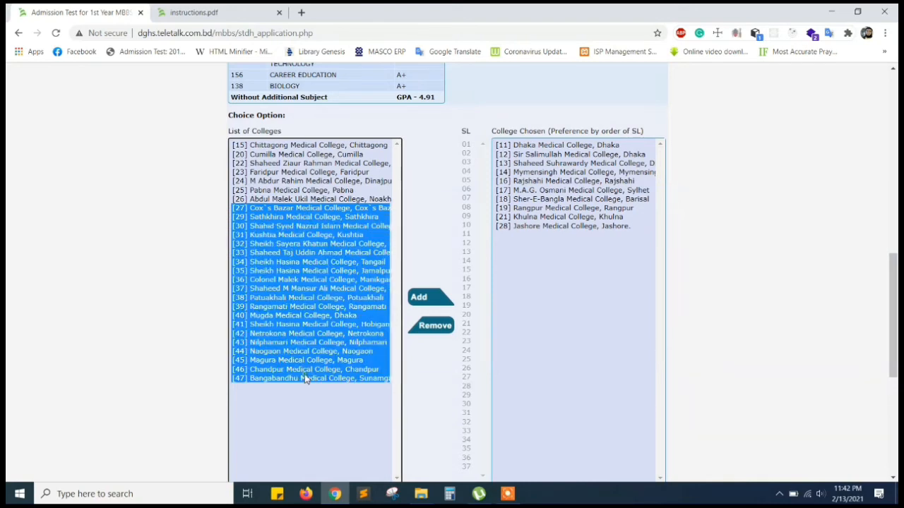
click(308, 146)
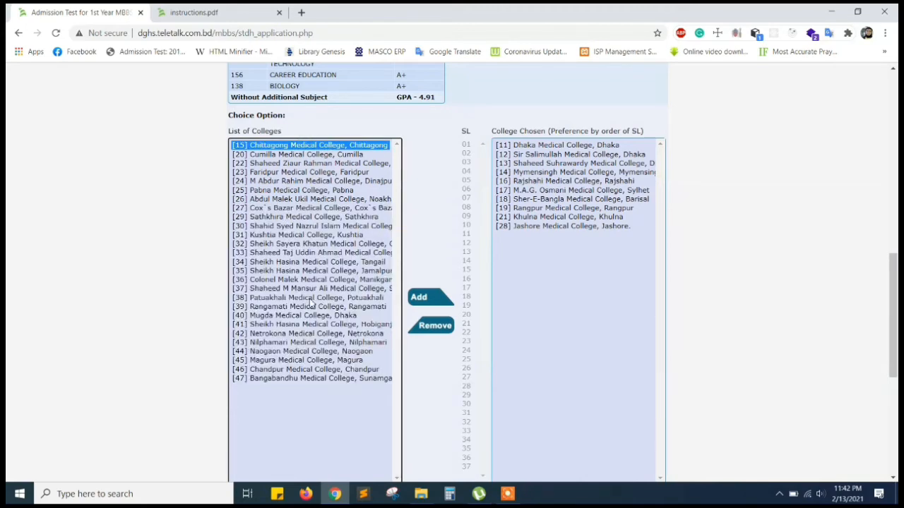
shift+click(302, 380)
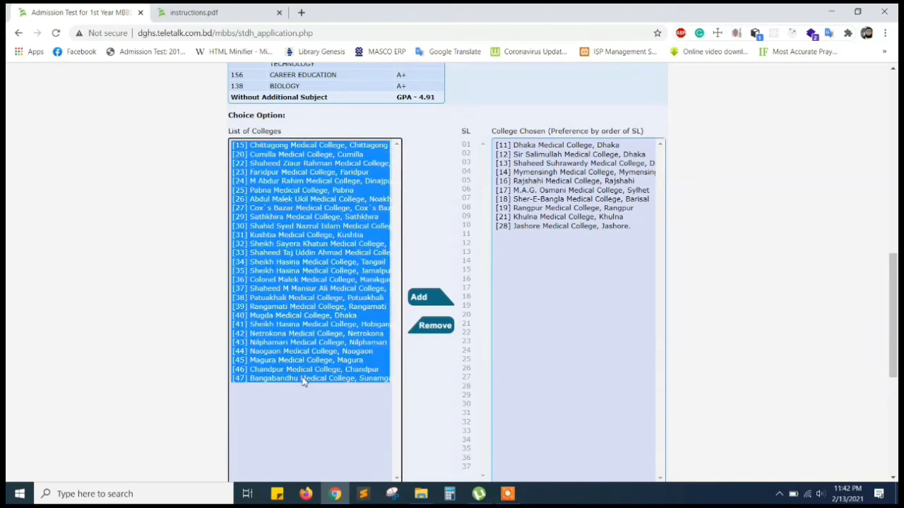
click(420, 300)
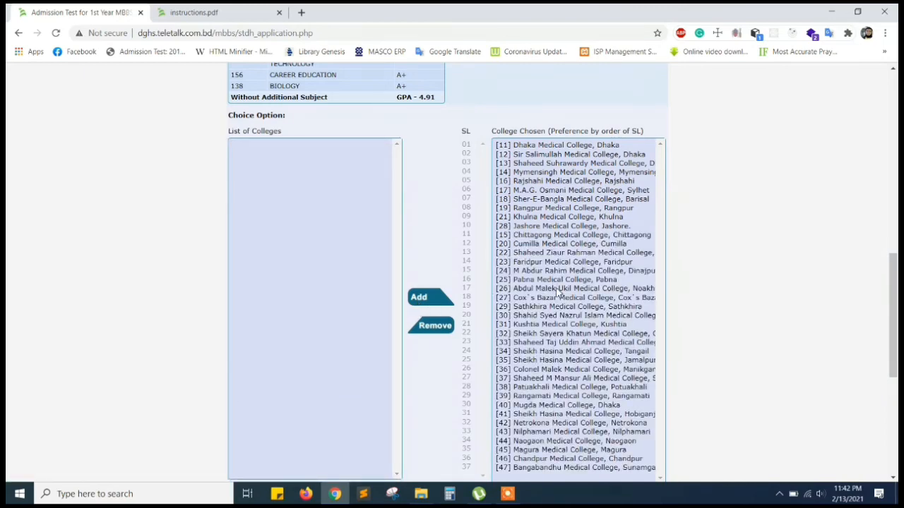
scroll(558, 293, down, 3)
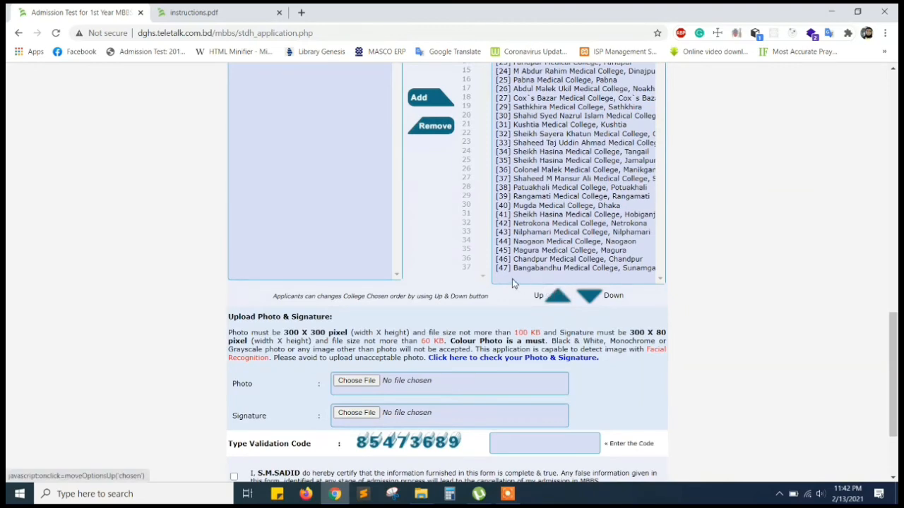
Upload C-7433-1.jpg as the applicant photo.
scroll(512, 278, up, 3)
scroll(513, 281, down, 3)
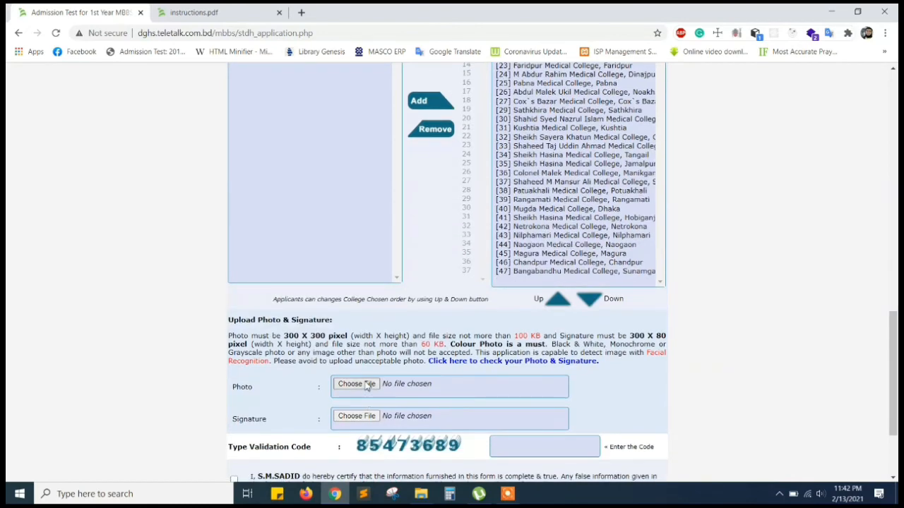
click(366, 383)
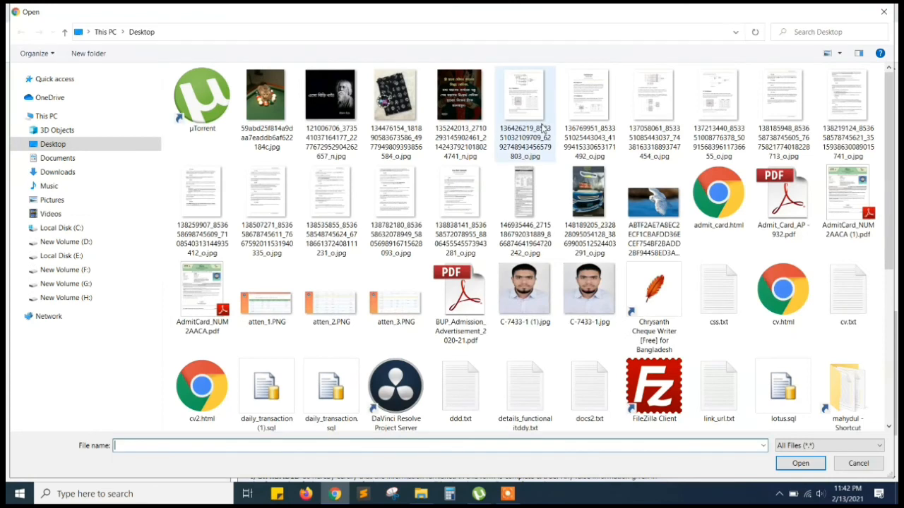
click(586, 291)
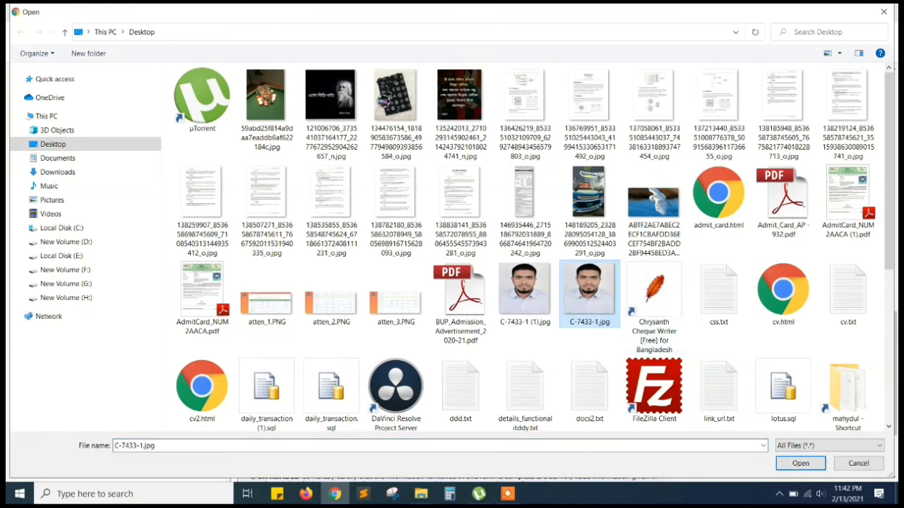
click(812, 465)
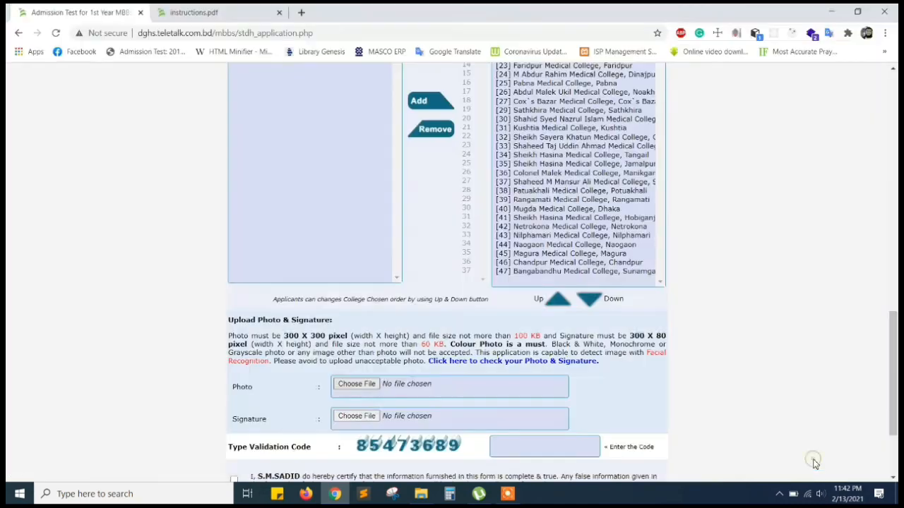
Upload signature.jpg as the signature image.
click(353, 418)
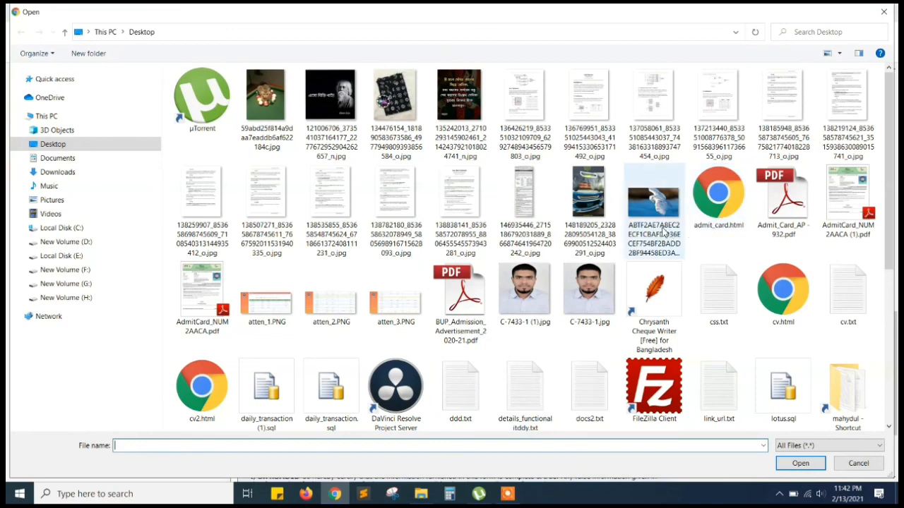
scroll(610, 312, down, 3)
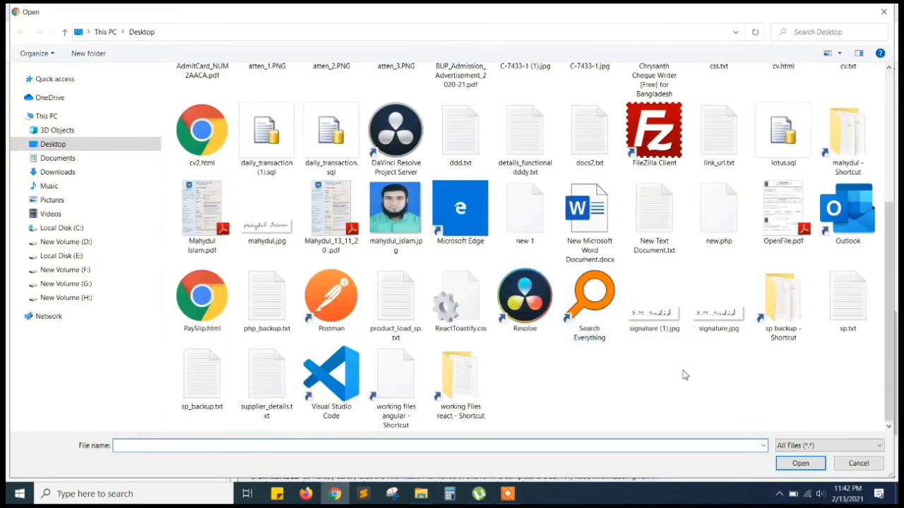
click(709, 315)
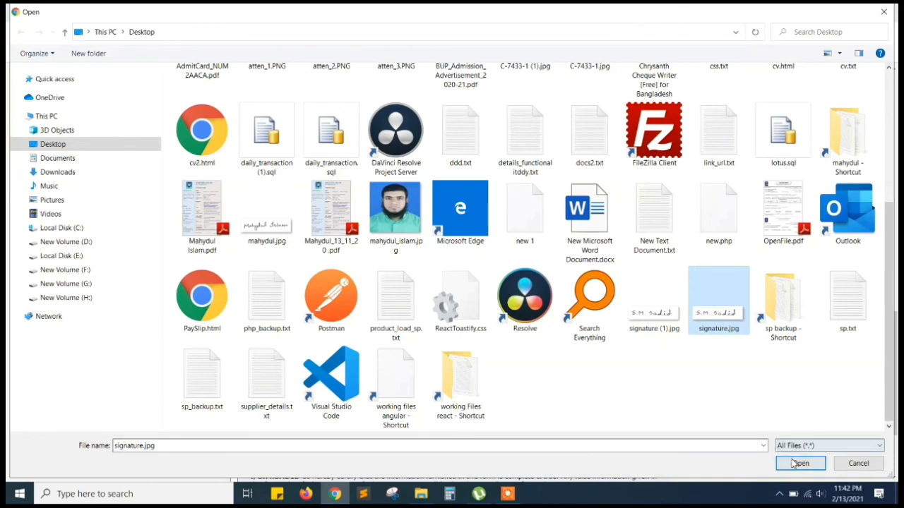
click(792, 463)
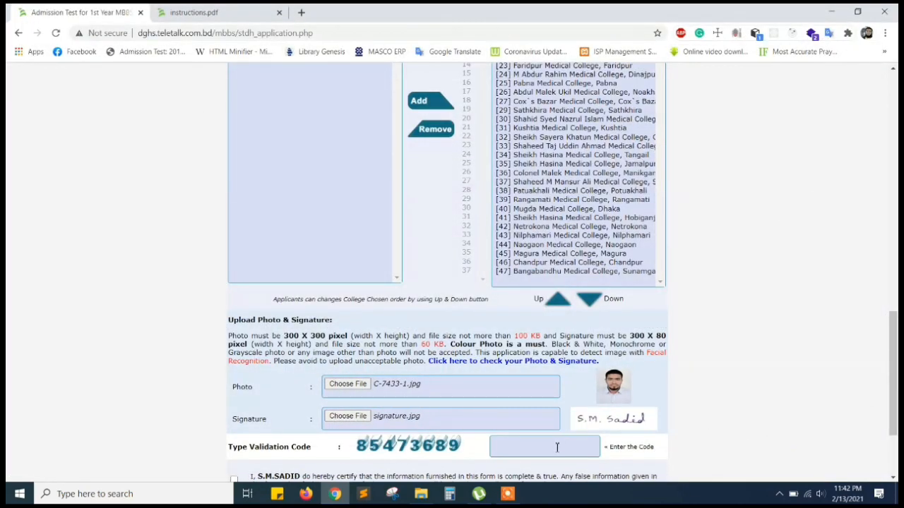
Enter the on-screen validation code, tick the certification declaration, and submit the application.
scroll(558, 447, down, 2)
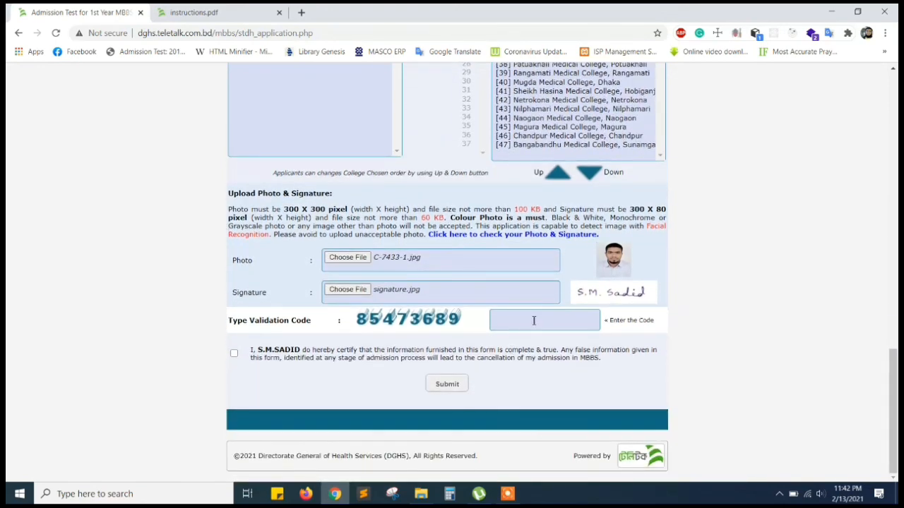
click(534, 321)
text(854)
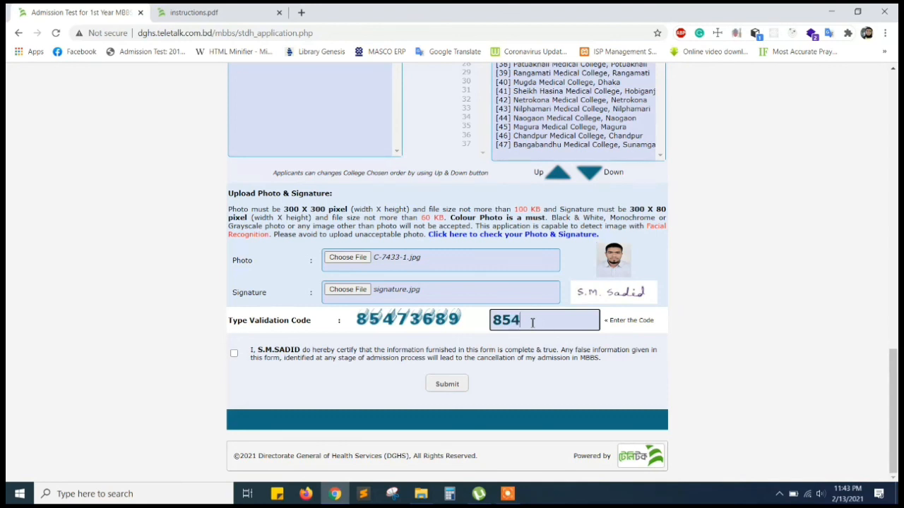
text(73689)
click(234, 354)
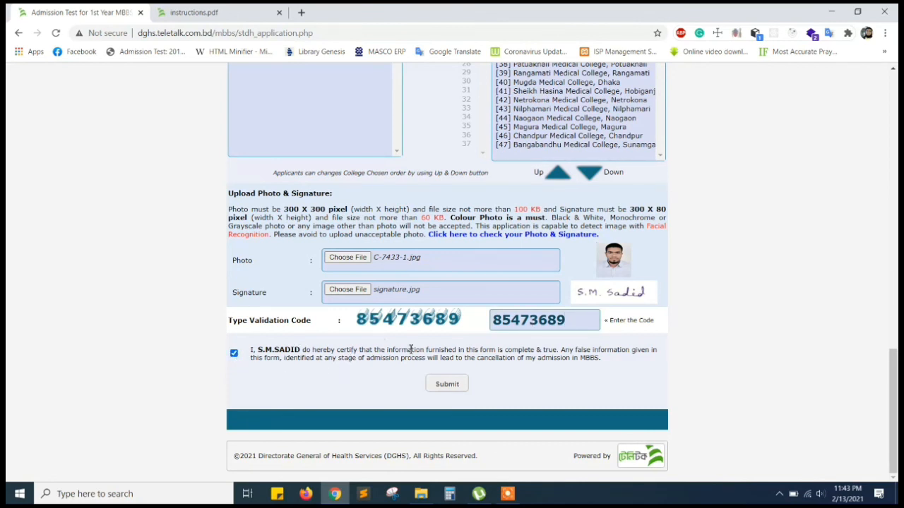
click(450, 386)
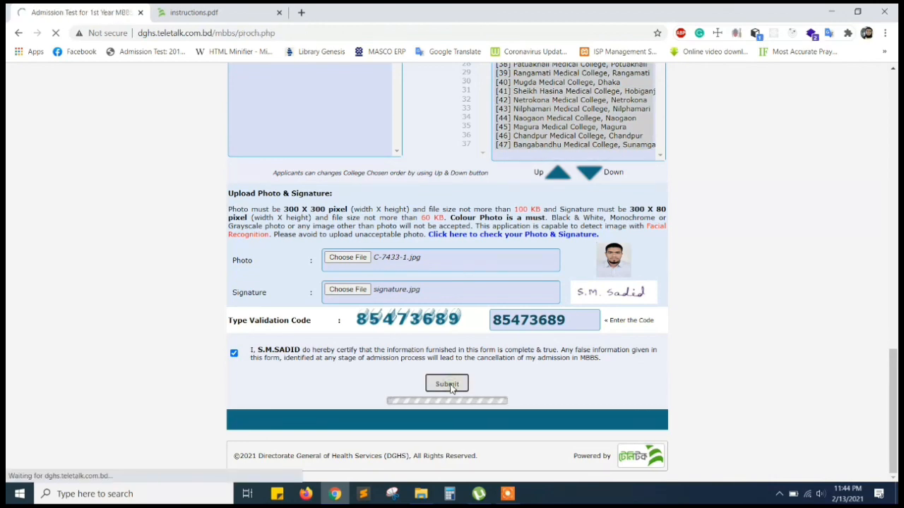